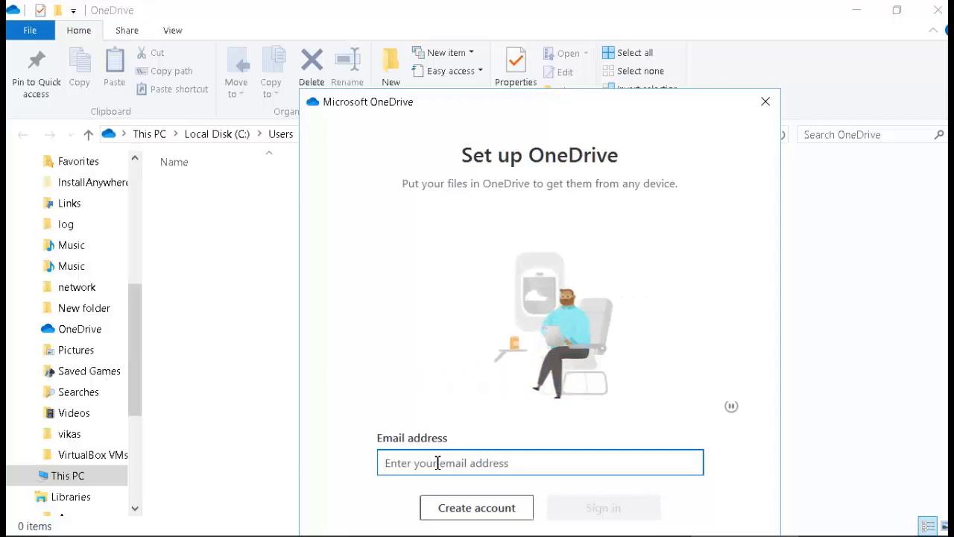
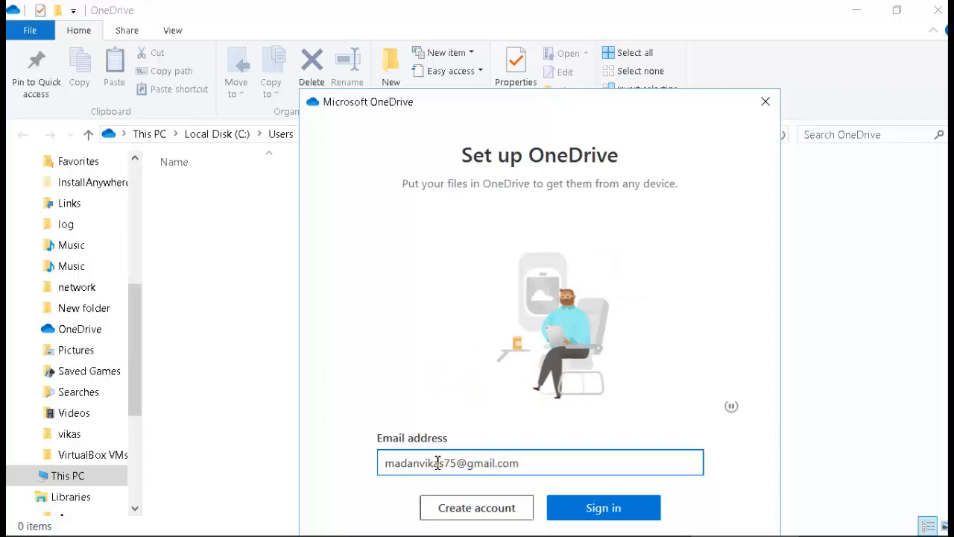
Enter the account e-mail and password to sign in to OneDrive.
left_click(571, 507)
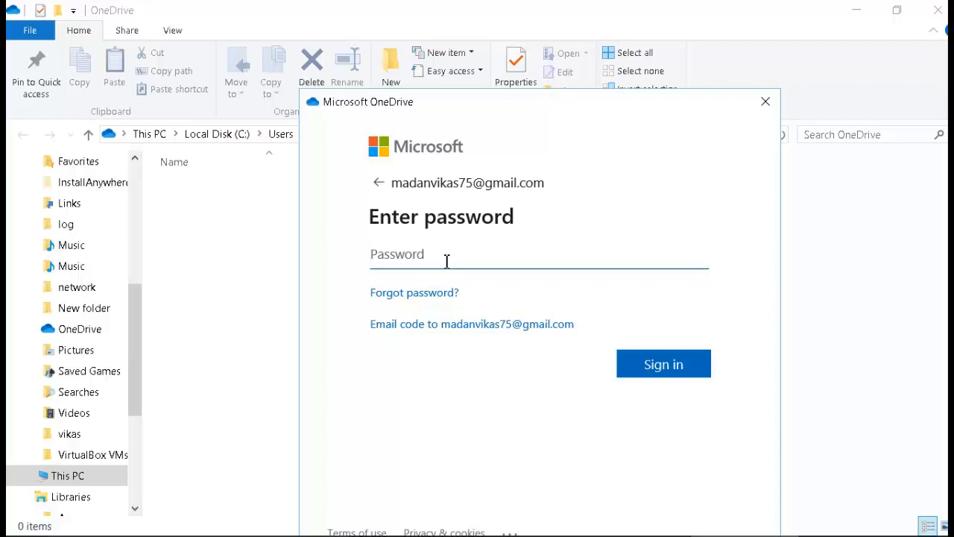
type("••••••••••")
left_click(655, 365)
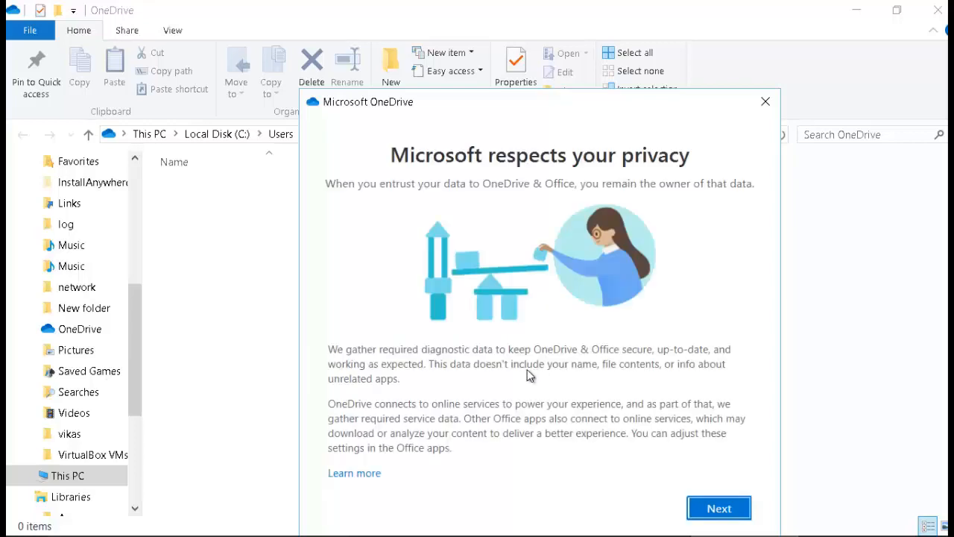
Accept the privacy terms with Don't send optional data, and keep the default OneDrive folder location.
left_click(714, 507)
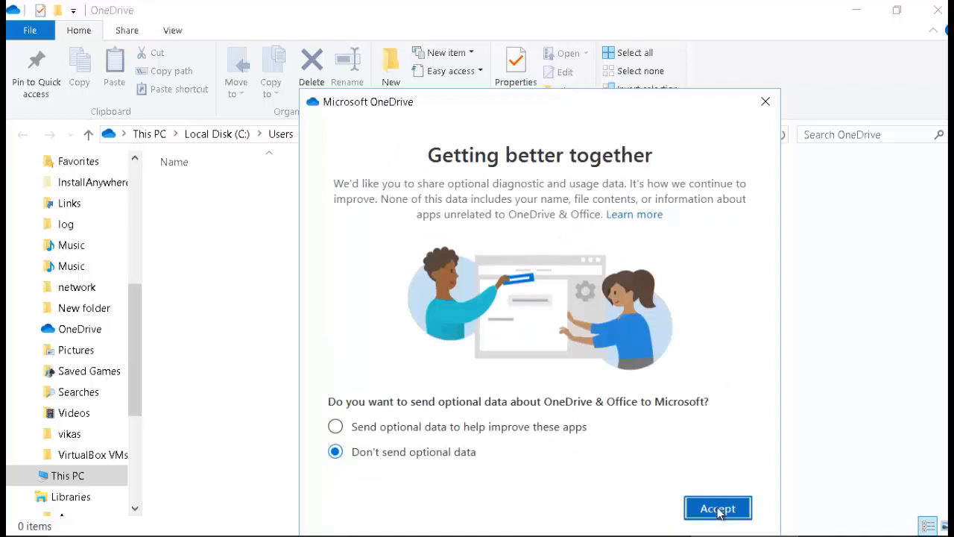
left_click(719, 512)
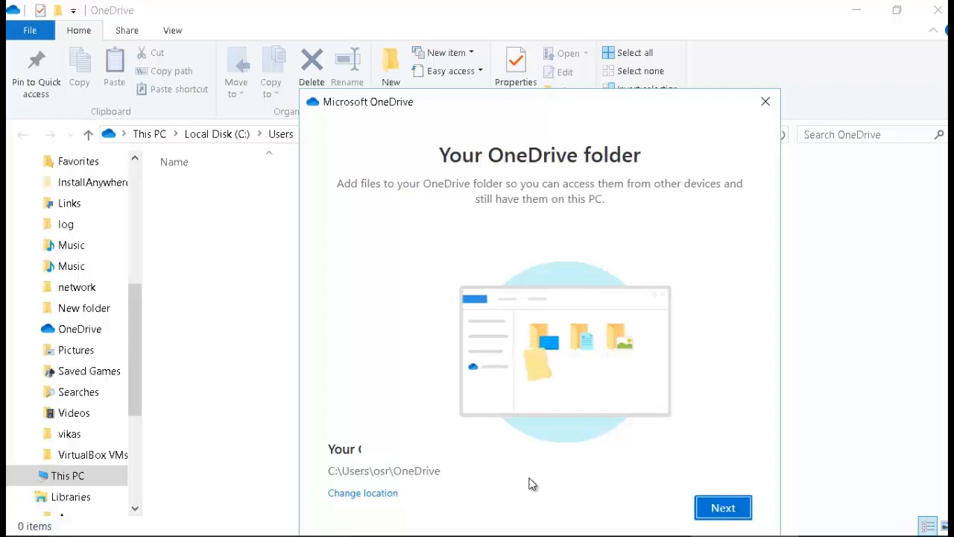
left_click_drag(549, 112, 574, 221)
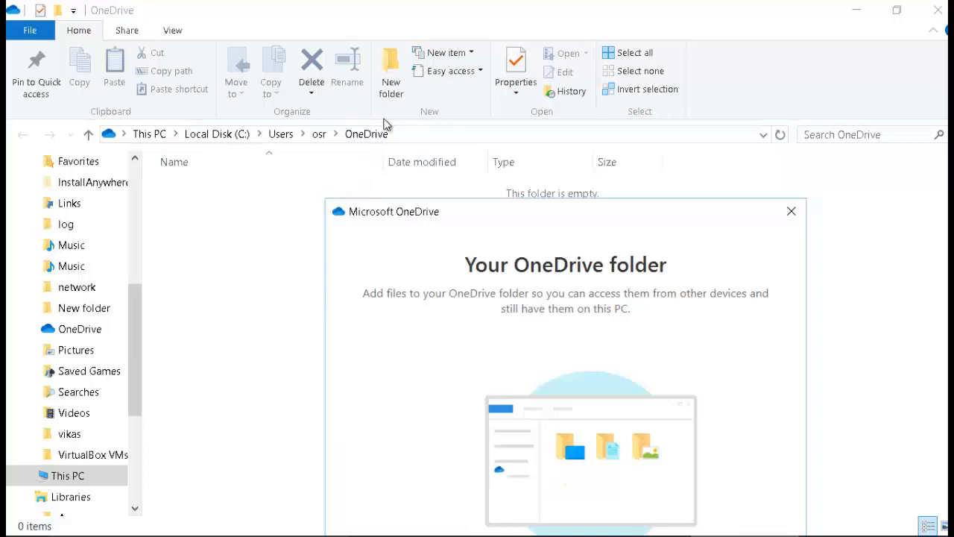
left_click_drag(500, 214, 449, 99)
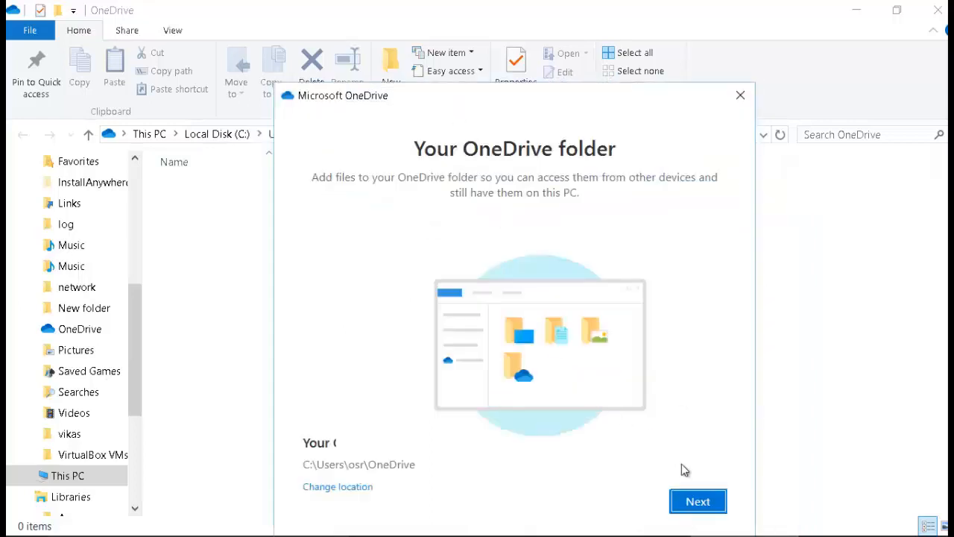
left_click(697, 497)
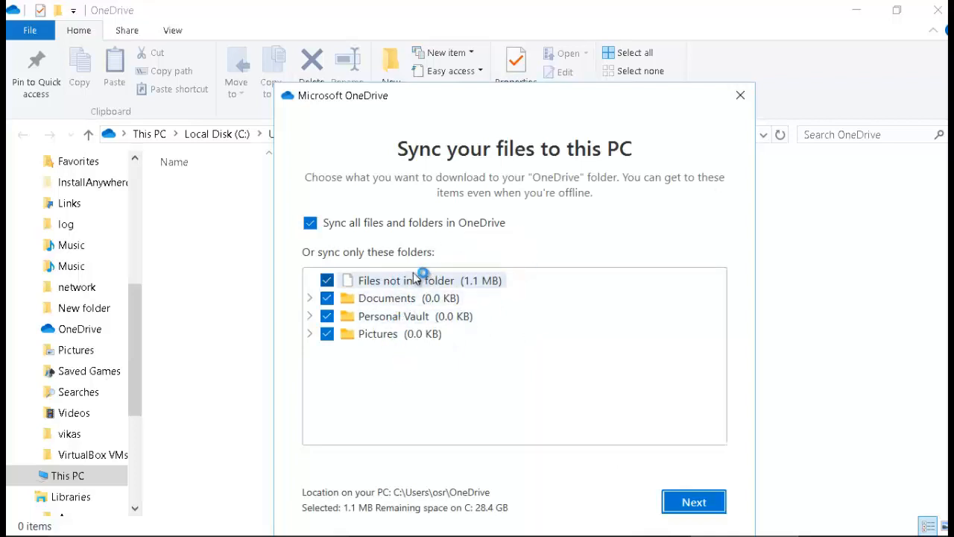
Sync all folders, decline premium, skip the intro pages and mobile app, and open the OneDrive folder.
left_click(689, 505)
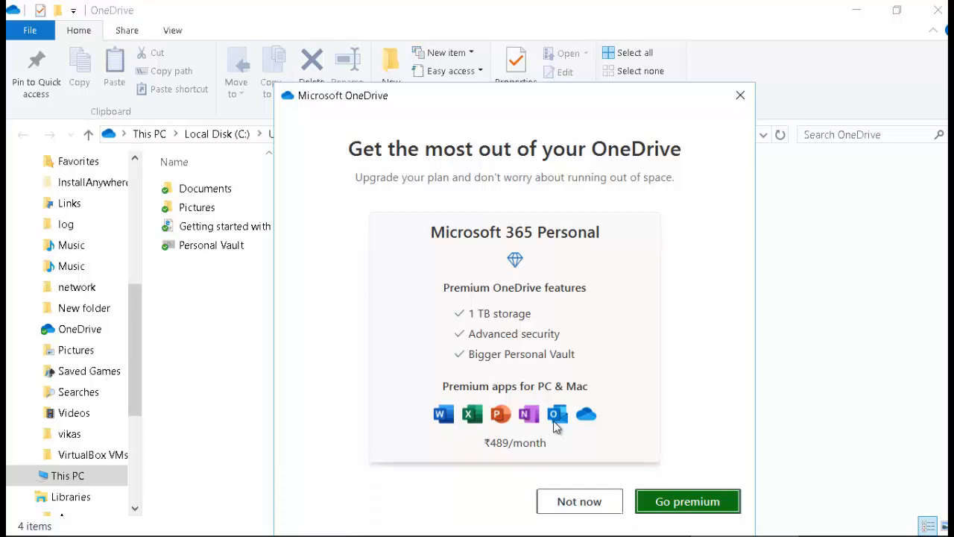
left_click(579, 501)
left_click(704, 504)
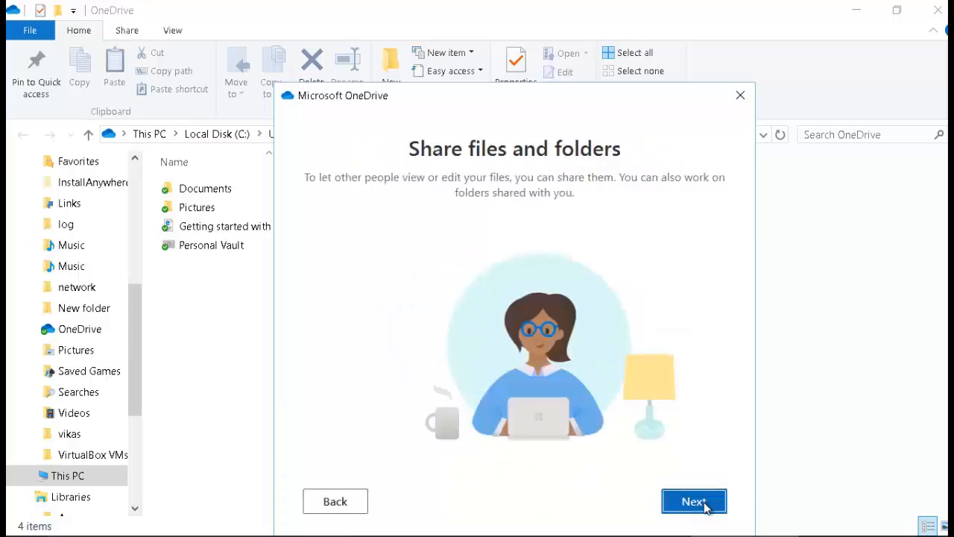
left_click(704, 504)
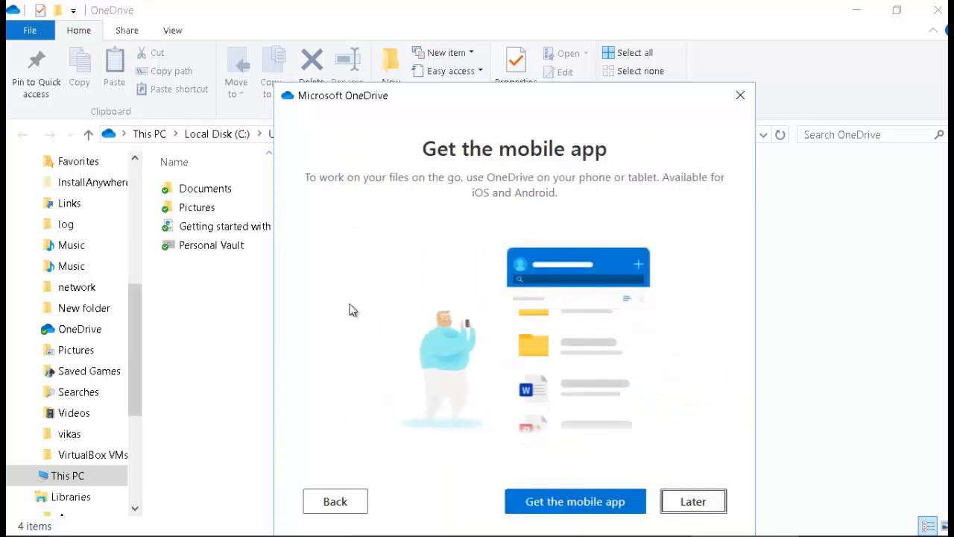
left_click(693, 503)
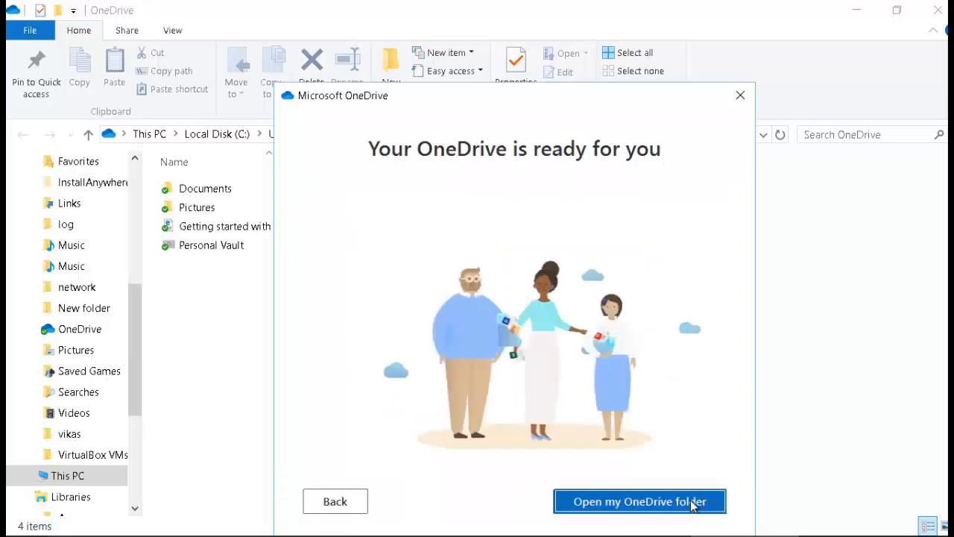
left_click(687, 501)
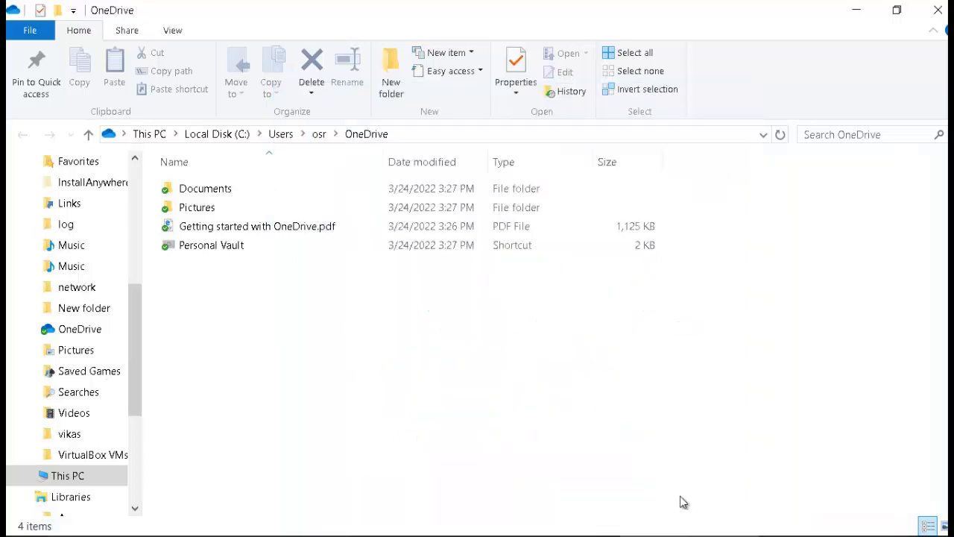
Check the empty Documents folder, then close the Explorer and browser windows.
double_click(192, 194)
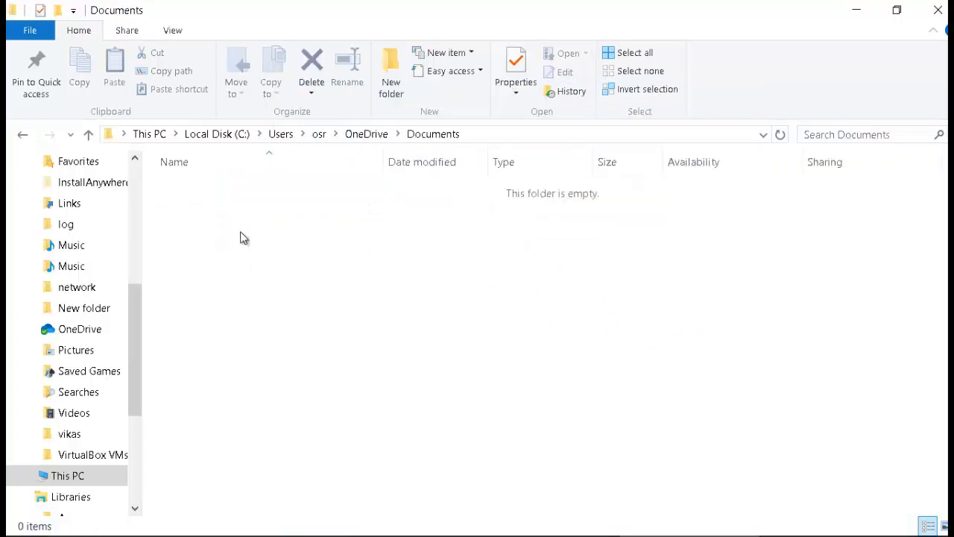
left_click(937, 10)
left_click(931, 12)
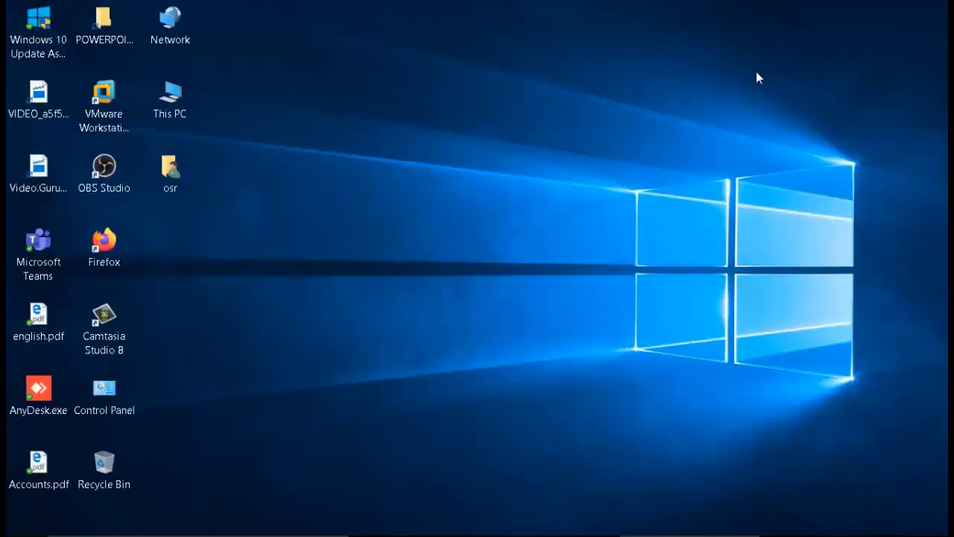
From the OneDrive tray icon's menu, choose View online to open OneDrive in the browser.
mouse_move(779, 530)
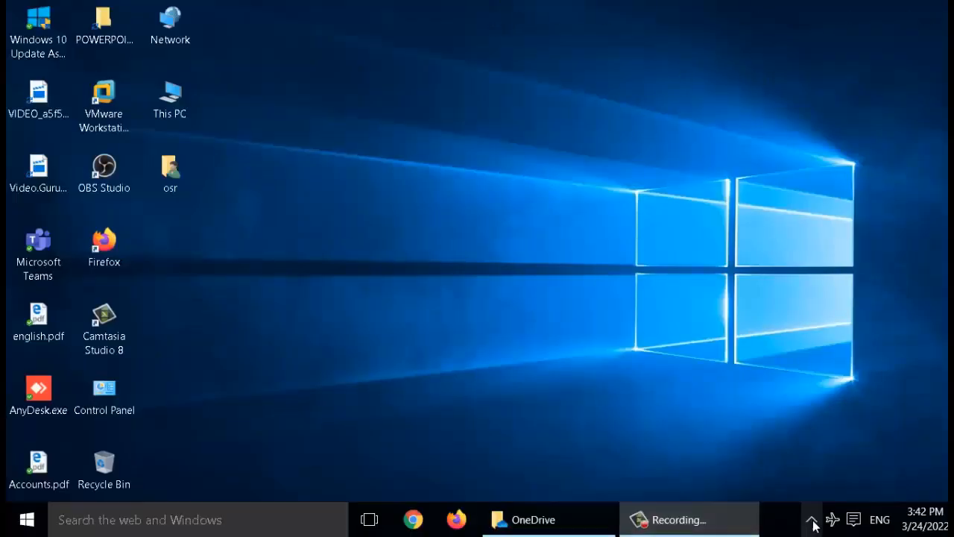
left_click(812, 521)
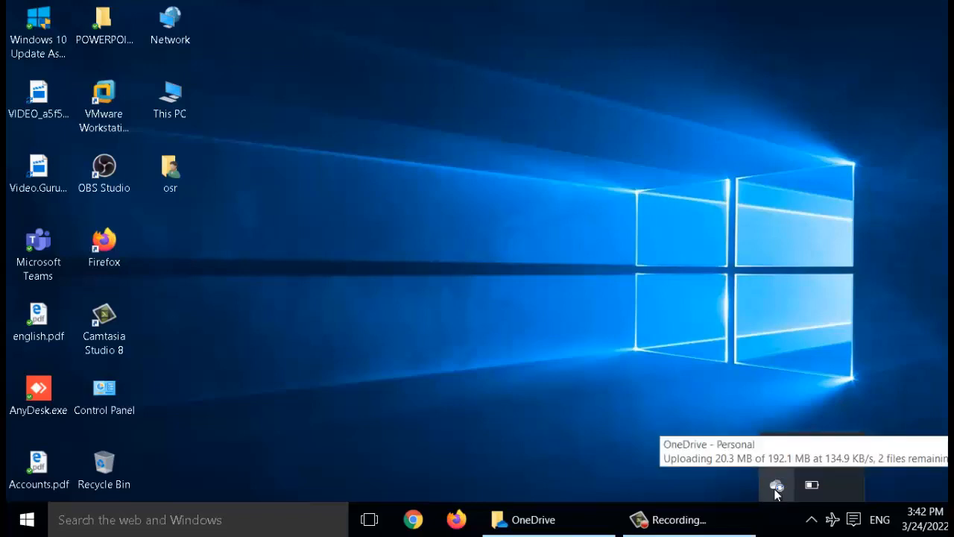
right_click(776, 492)
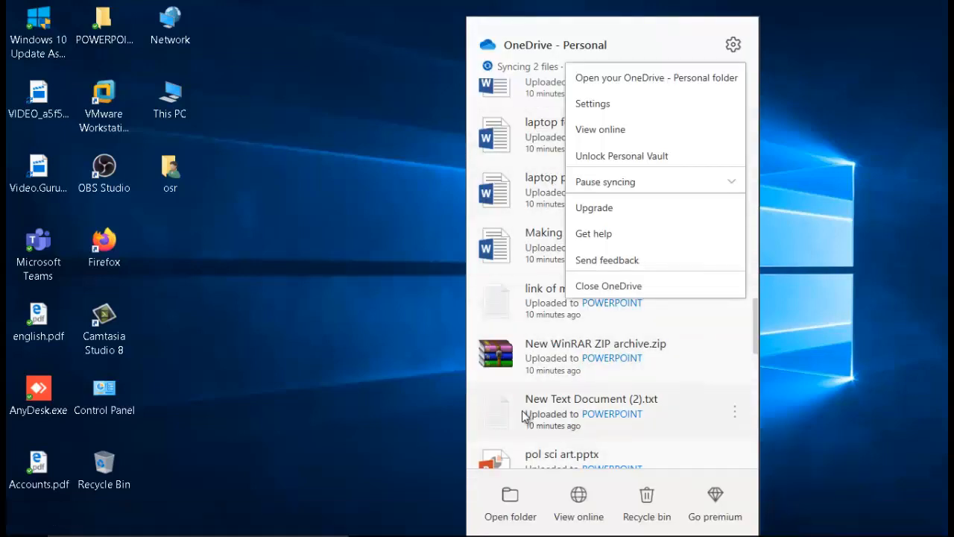
left_click(581, 505)
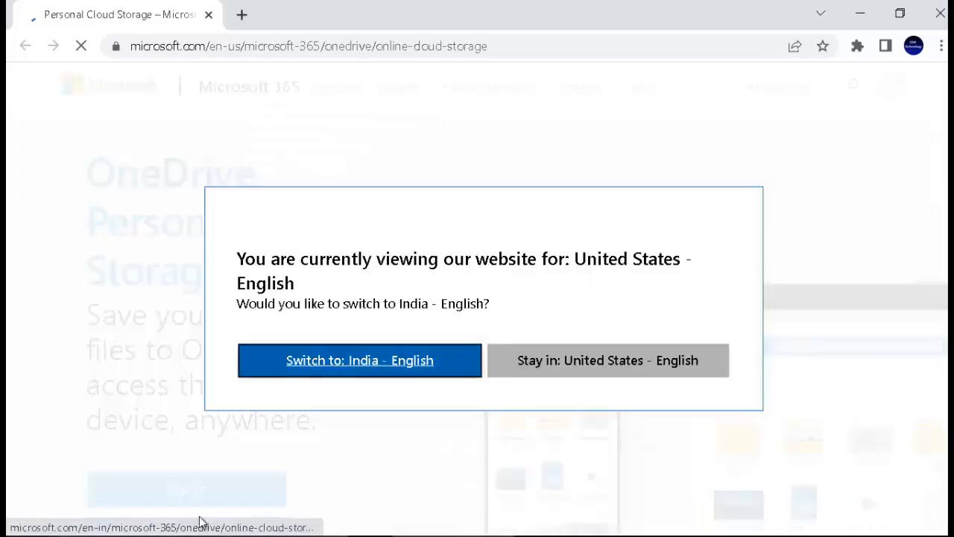
Switch the site to India - English and load the OneDrive web sign-in page.
left_click(391, 363)
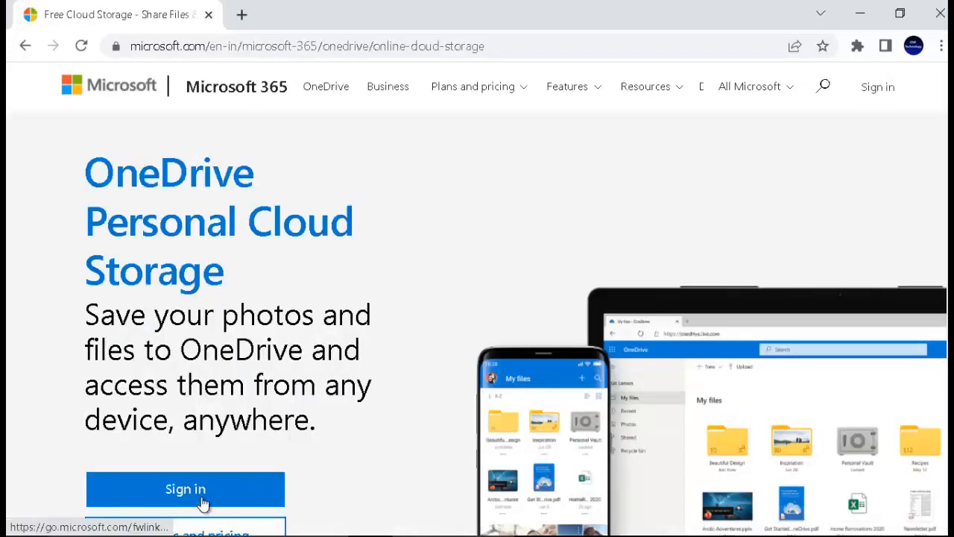
left_click(202, 504)
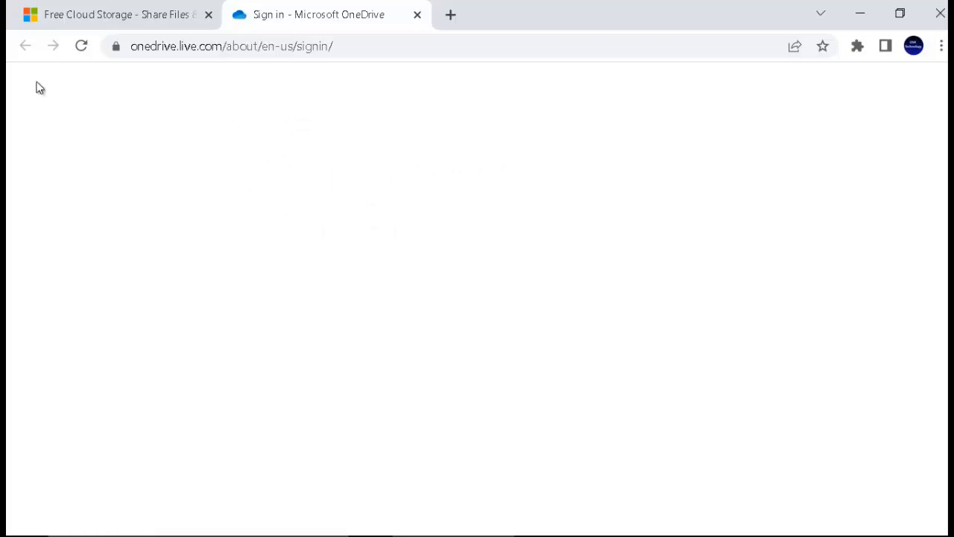
left_click(82, 50)
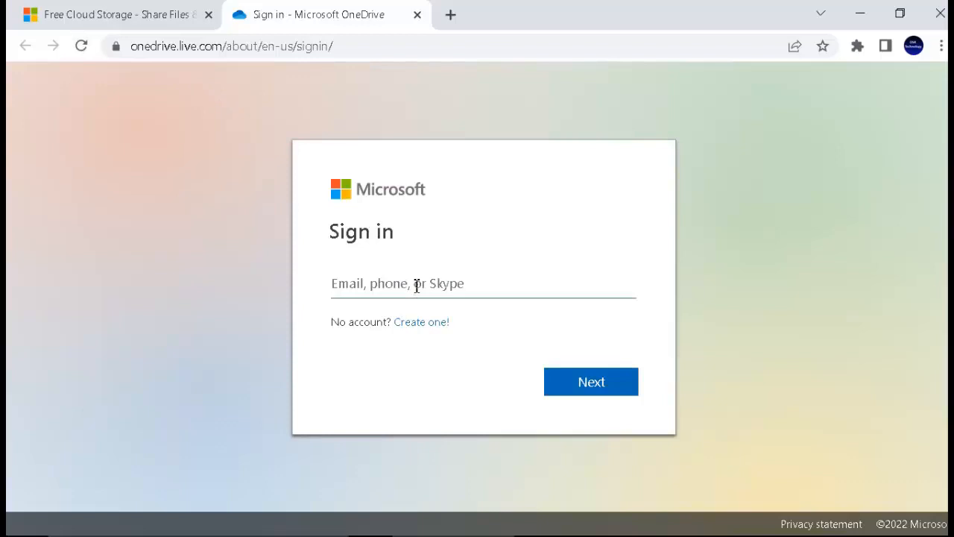
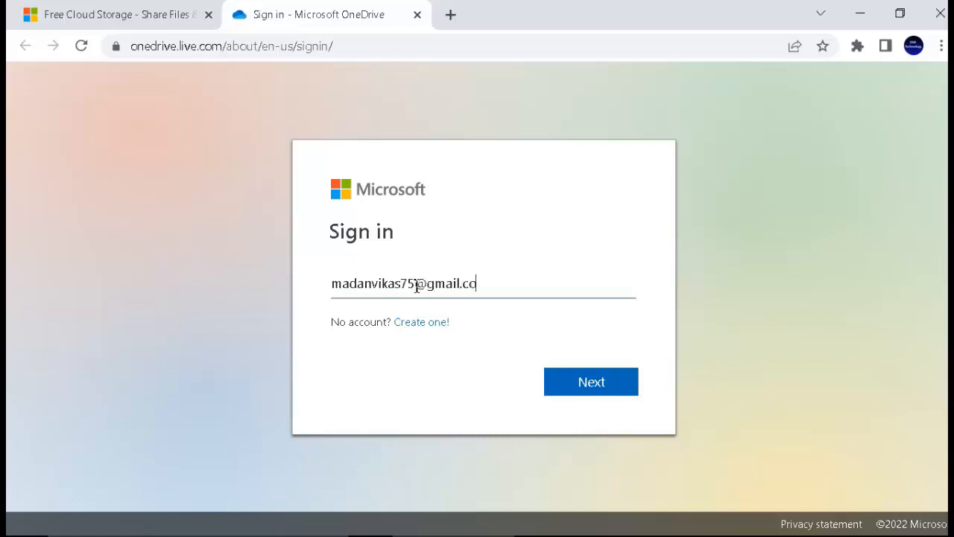
Sign in with the account e-mail and password, and choose Yes to stay signed in.
left_click(571, 389)
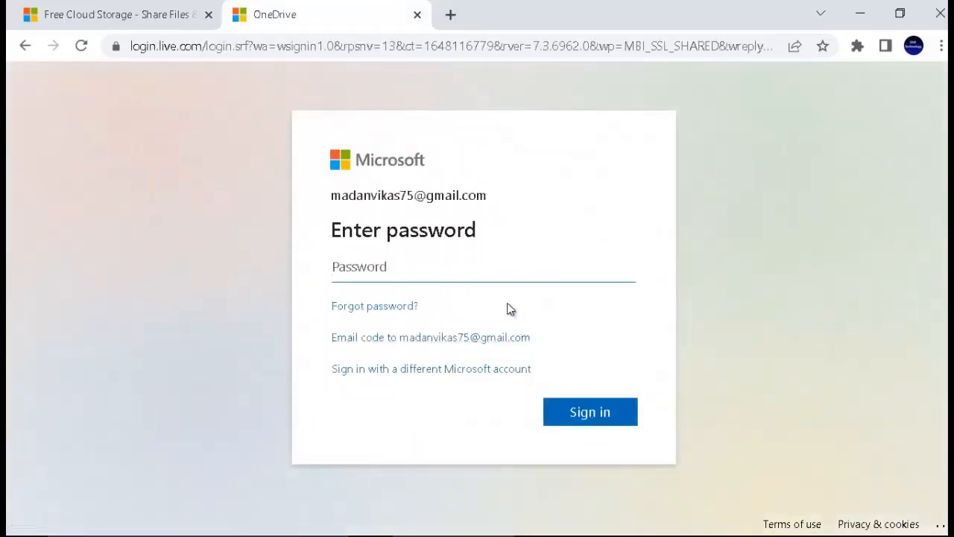
type("•••")
left_click(606, 423)
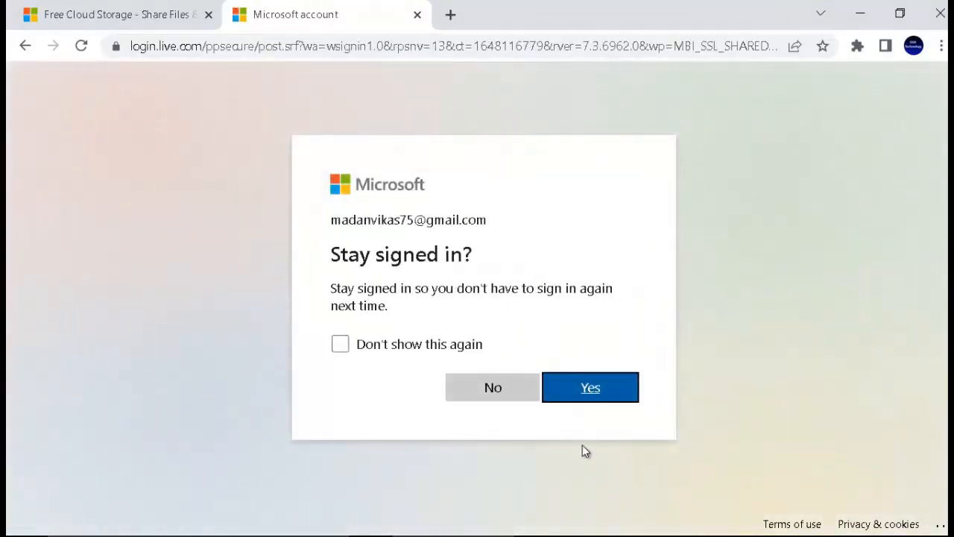
left_click(578, 393)
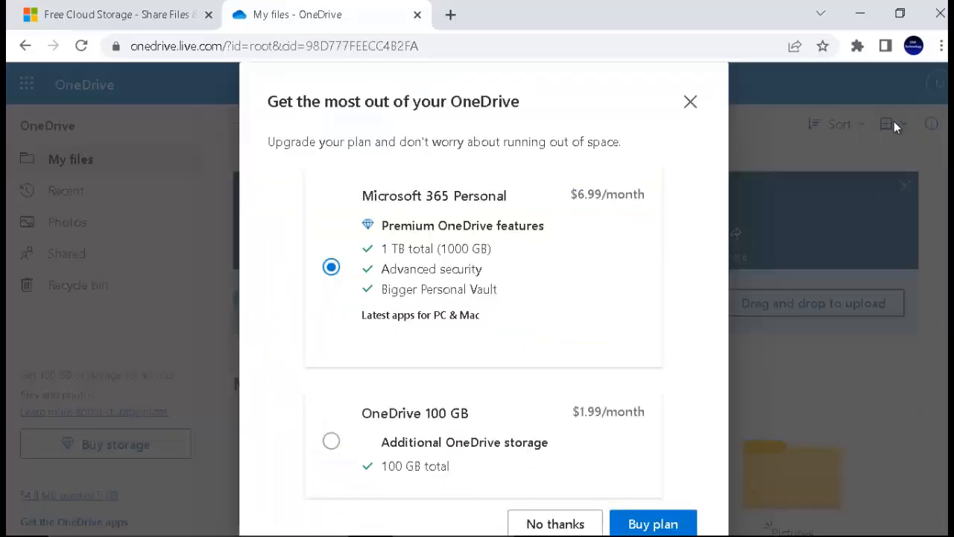
Dismiss the upgrade offer, switch My files to List view, and minimize the browser.
left_click(690, 101)
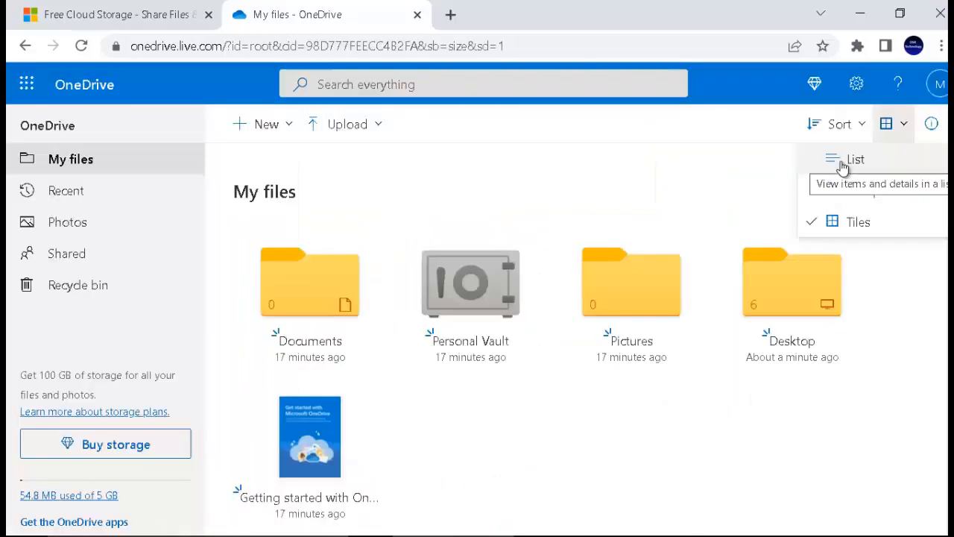
left_click(843, 161)
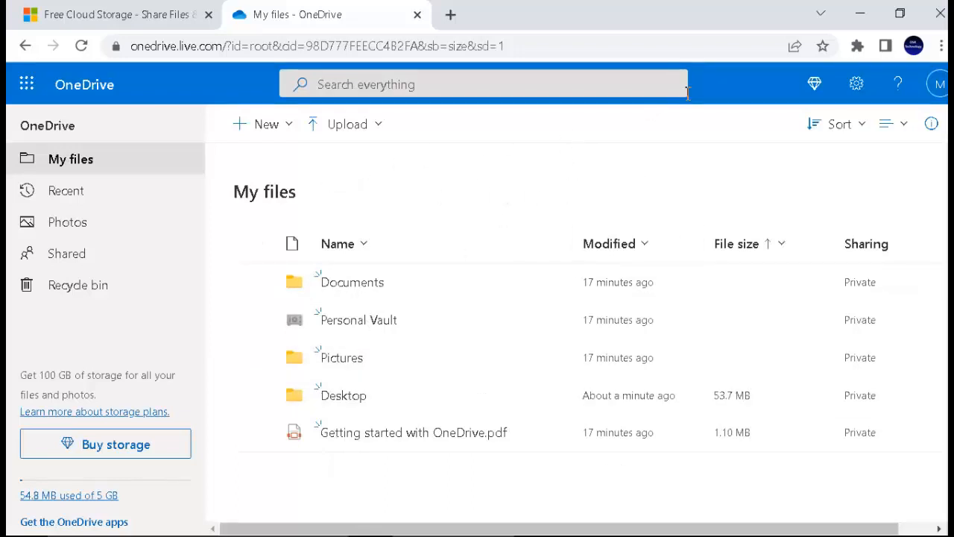
left_click(858, 17)
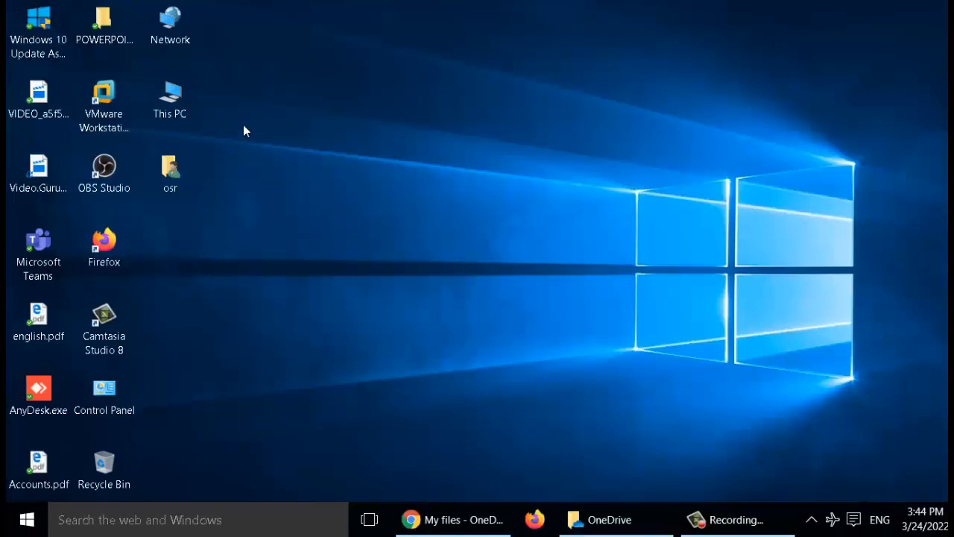
View the local OneDrive folder under This PC, then return to OneDrive web's Upload options.
double_click(172, 100)
left_click(93, 333)
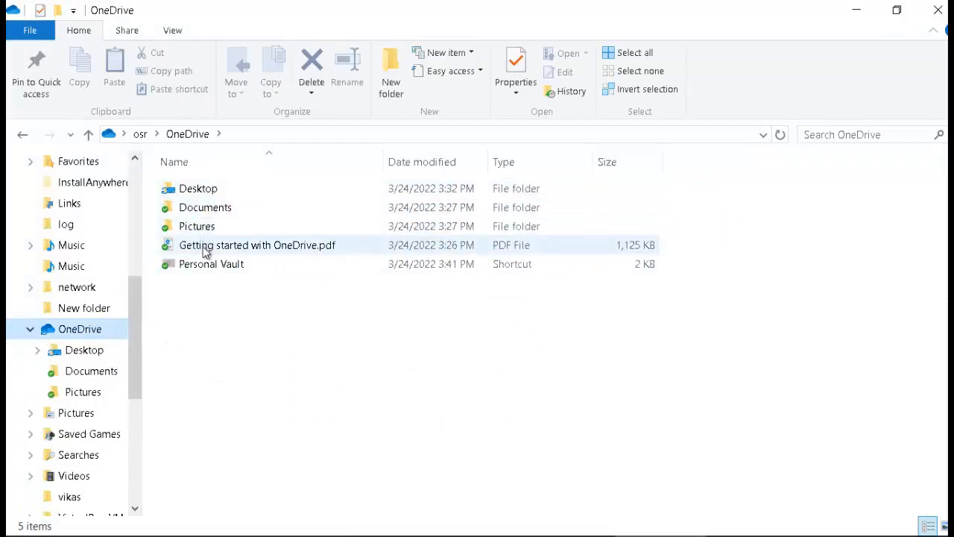
mouse_move(406, 528)
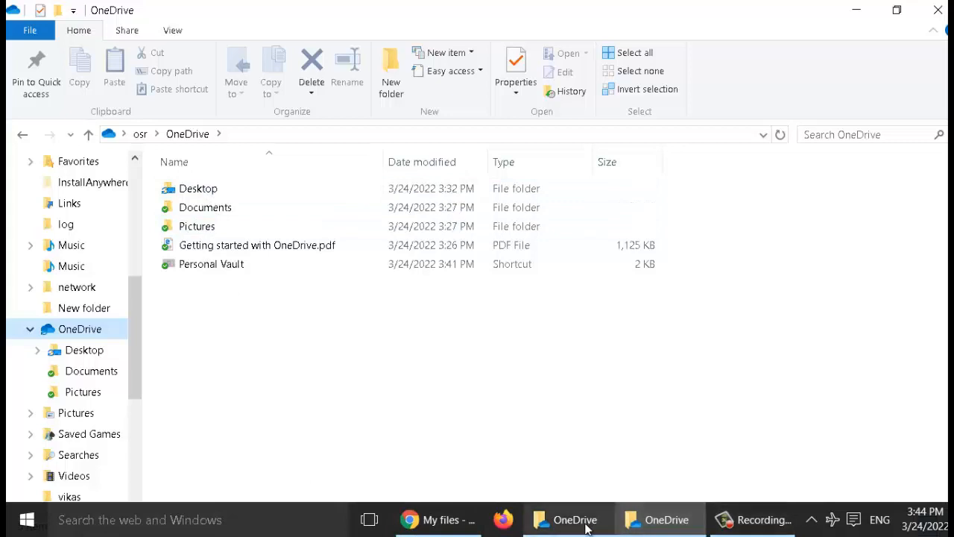
left_click(438, 520)
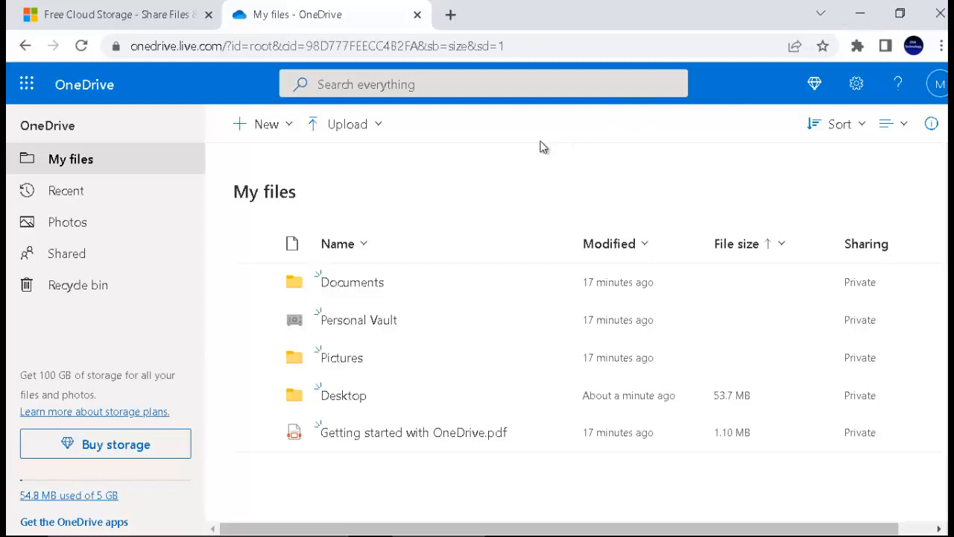
left_click(339, 139)
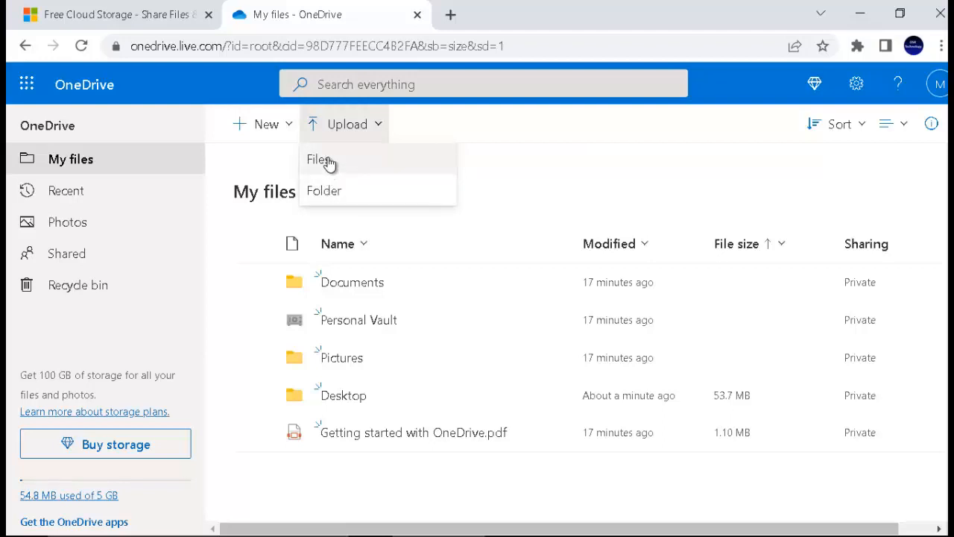
Upload 'Sairam Entp - Product details (1).xlsx' to My files via Upload > Files.
left_click(329, 163)
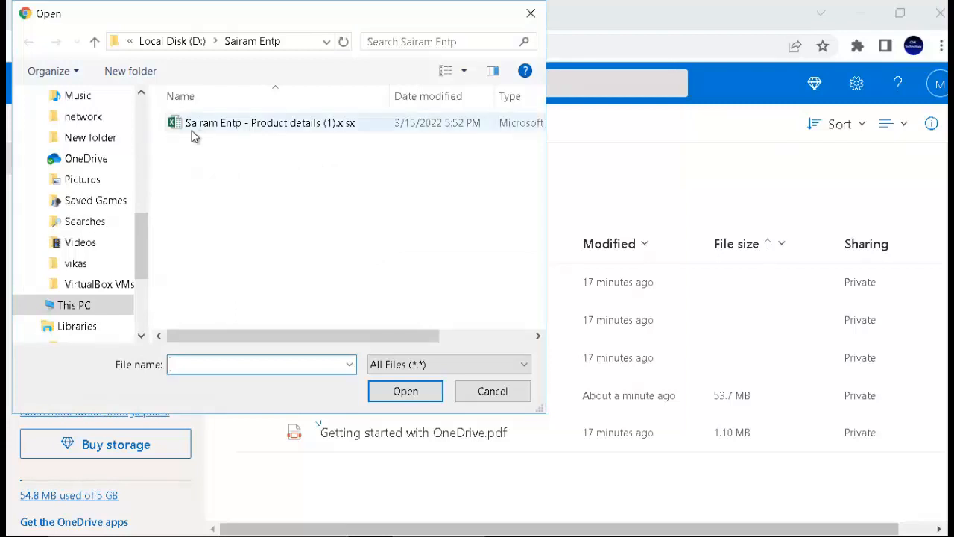
left_click(234, 126)
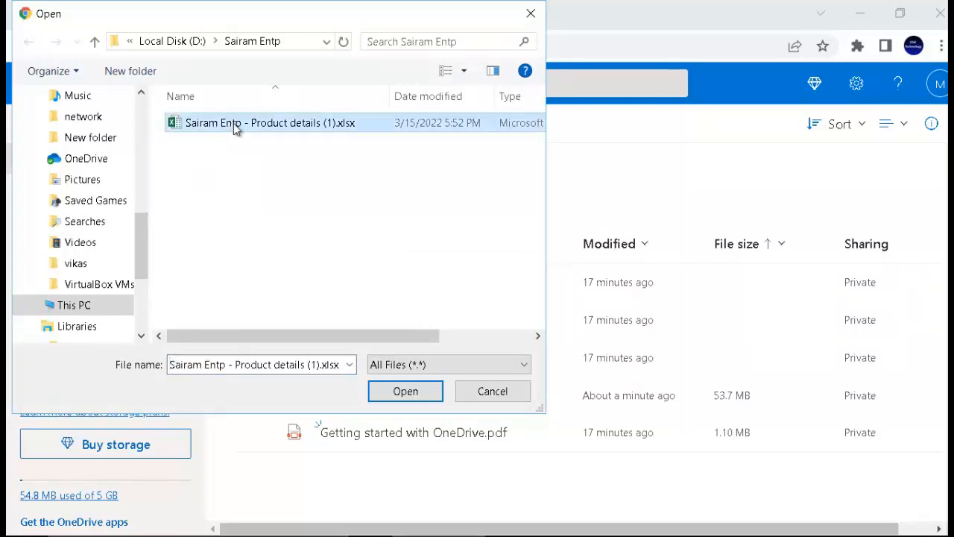
left_click(406, 391)
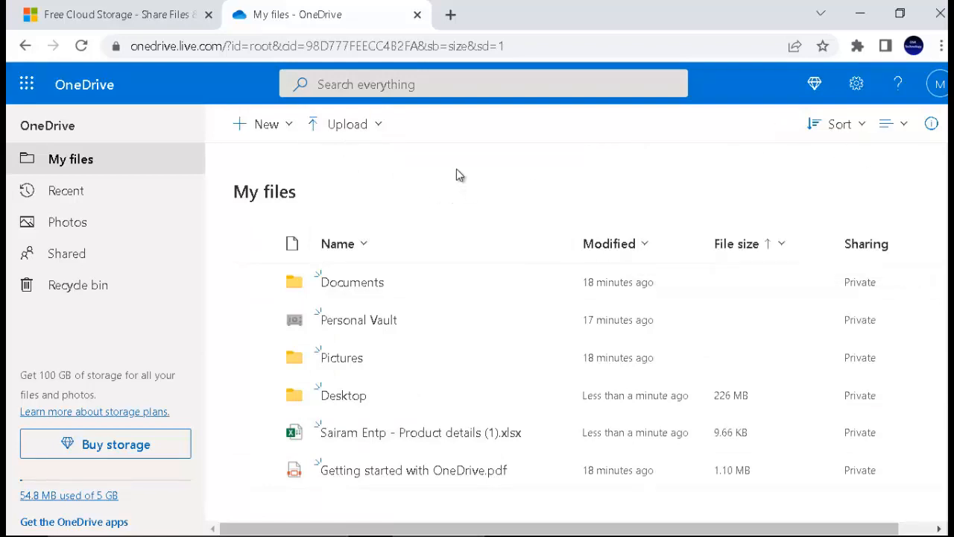
Minimize the browser to see the synced xlsx locally, then open the OneDrive tray icon's menu.
left_click(862, 14)
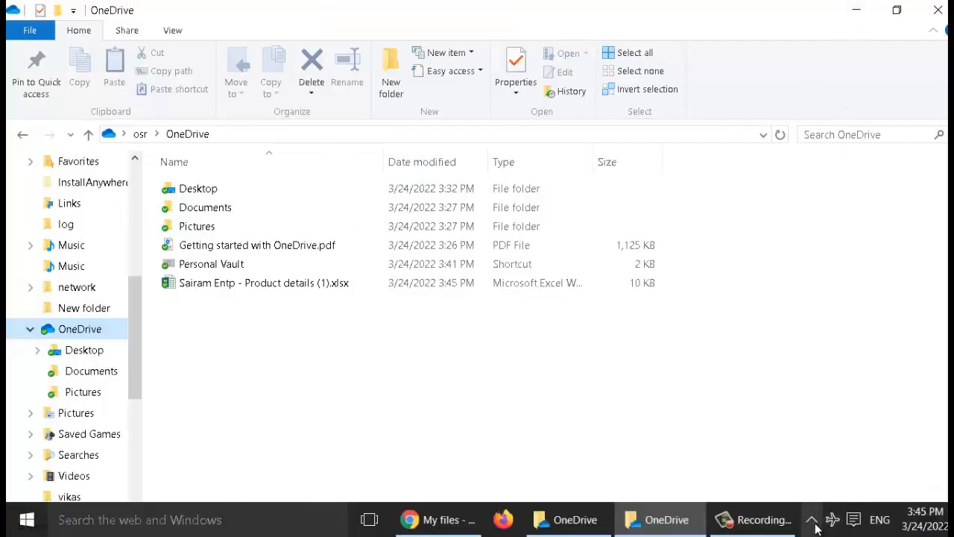
left_click(811, 520)
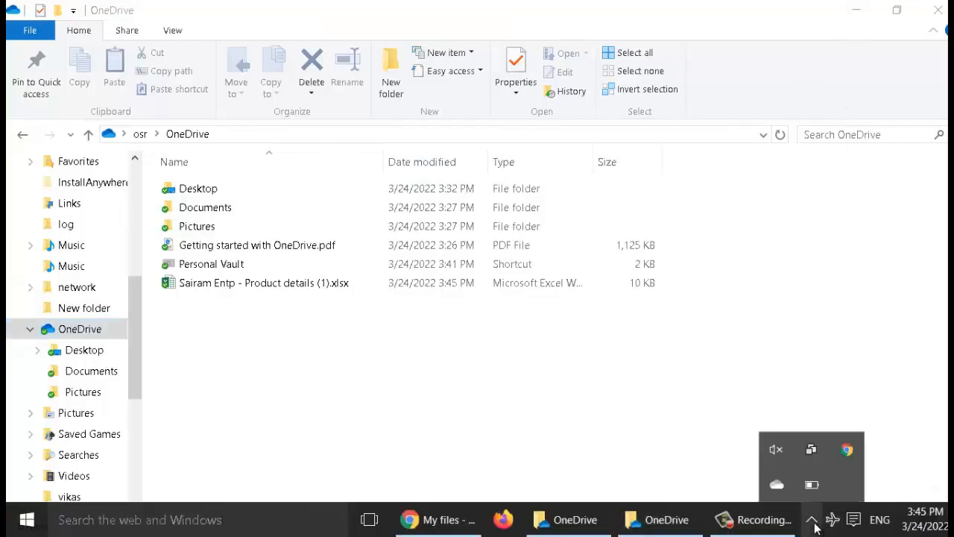
right_click(781, 486)
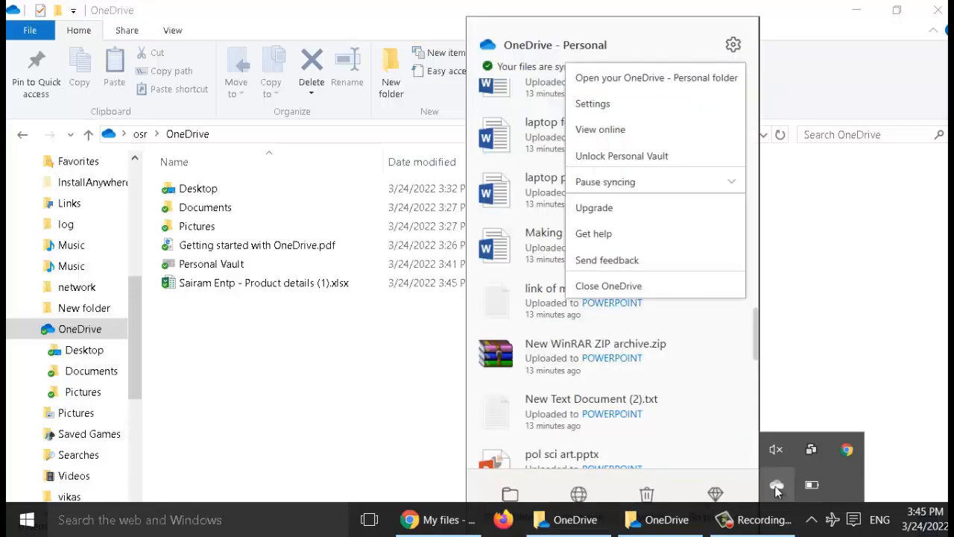
Open OneDrive Settings and browse the Settings, Account, Backup (Manage backup) and Network tabs.
left_click(600, 110)
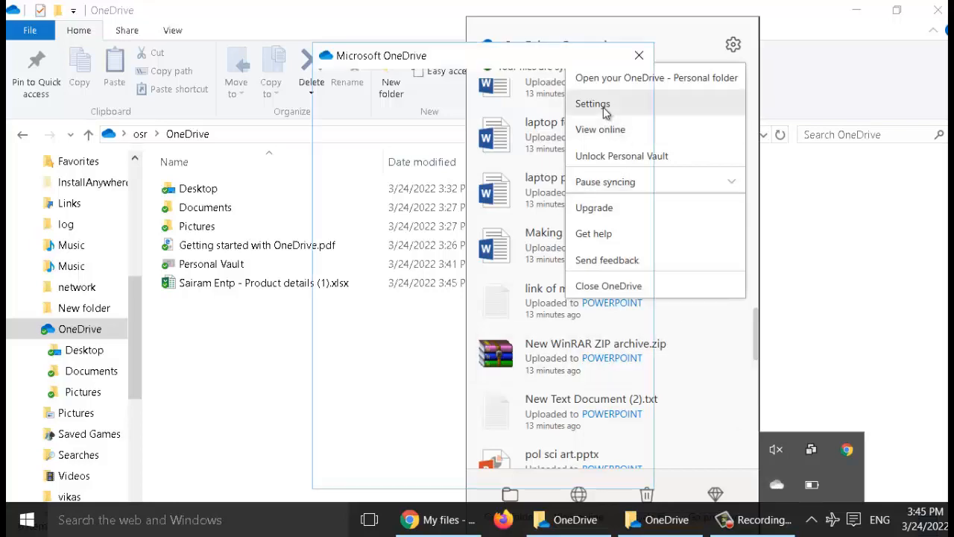
left_click(339, 93)
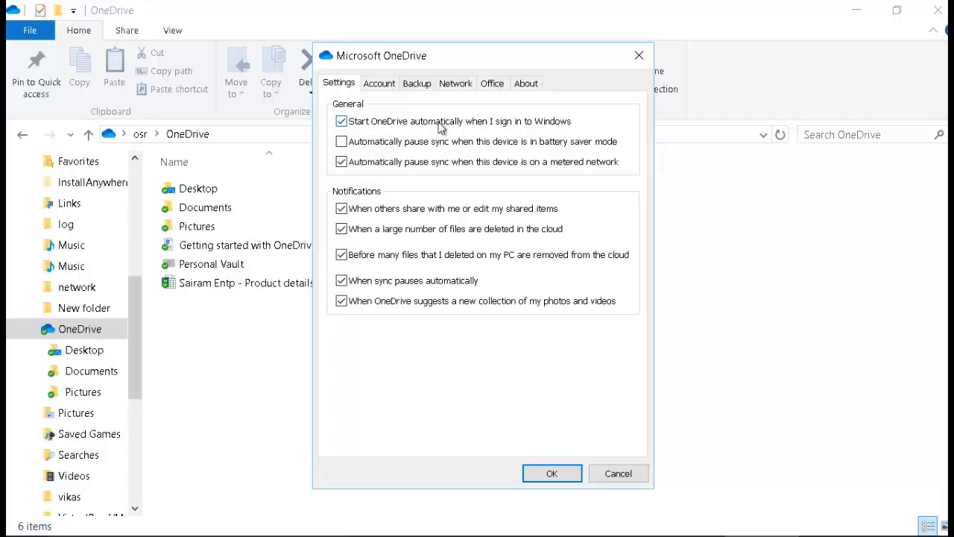
left_click(386, 84)
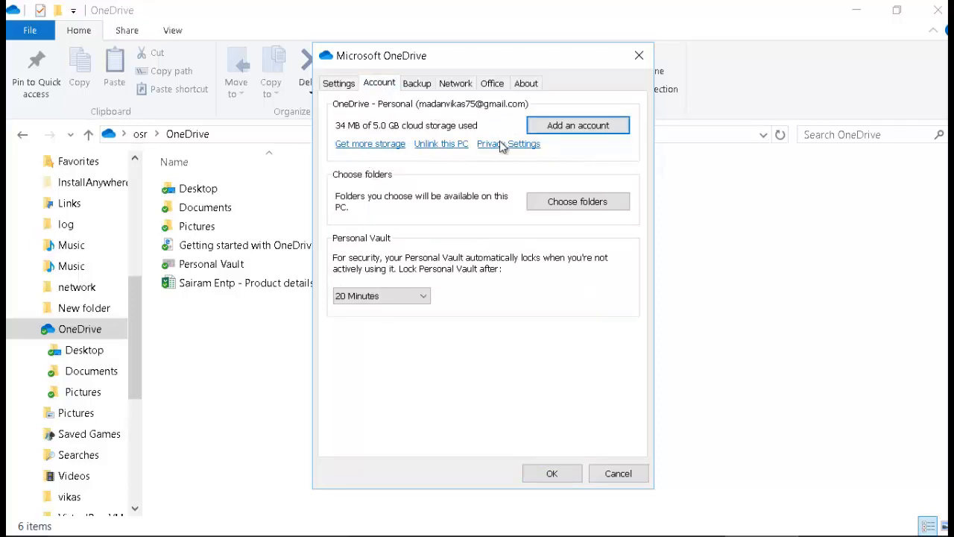
left_click(419, 85)
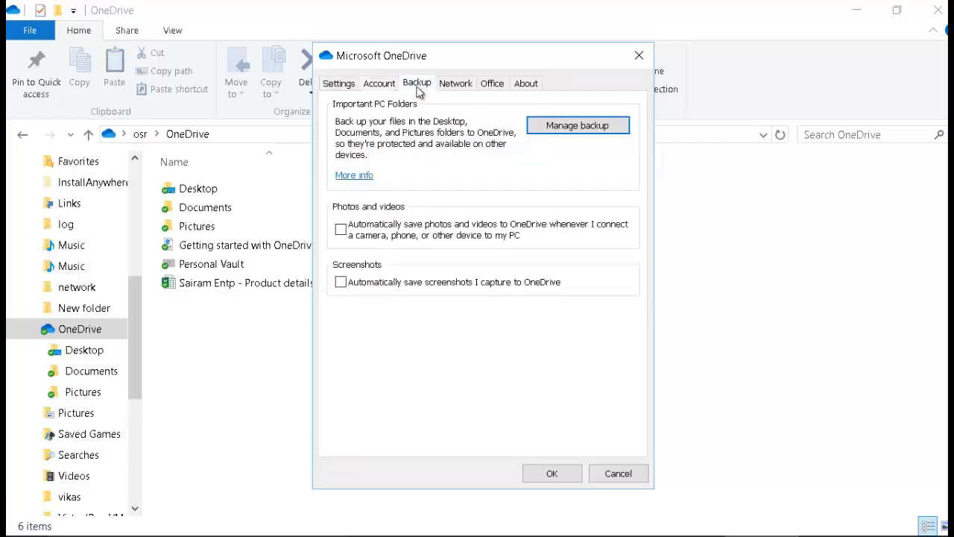
left_click(554, 128)
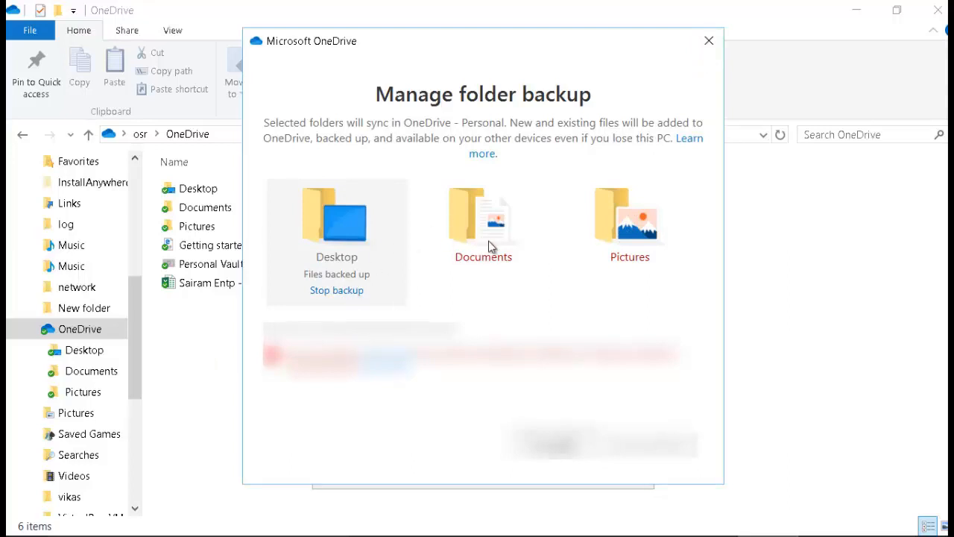
left_click(709, 40)
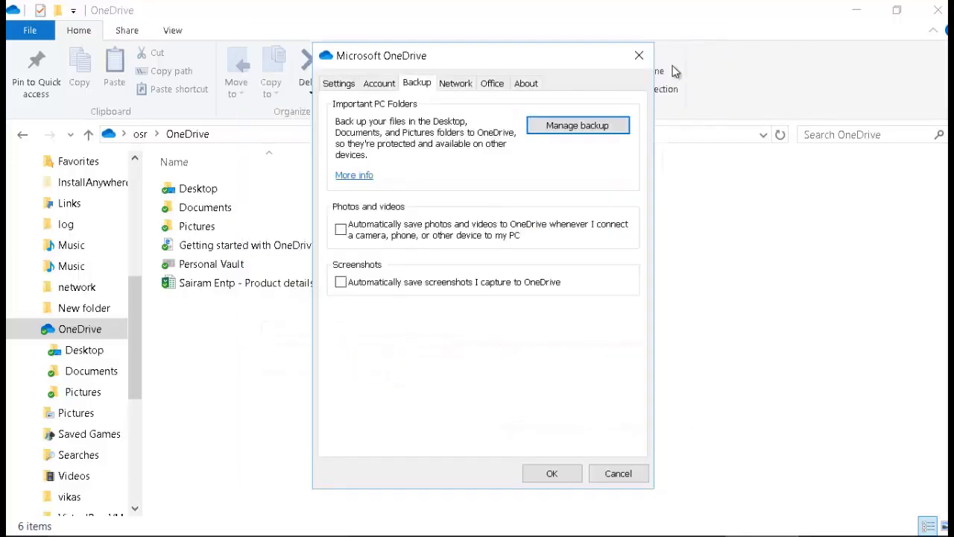
left_click(452, 88)
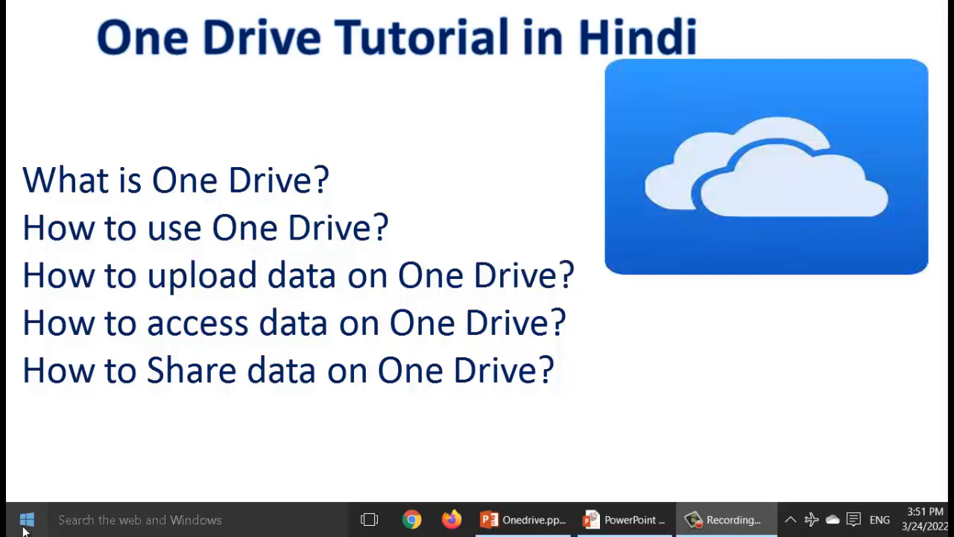
Search 'one drive login' from Start and open 'Sign in - Microsoft OneDrive' in Bing results.
left_click(25, 525)
left_click(84, 522)
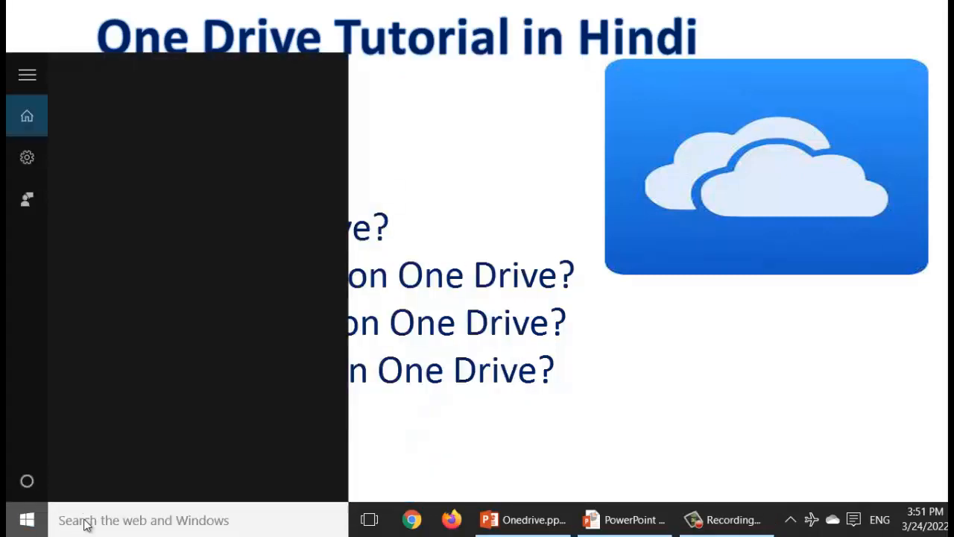
type("o")
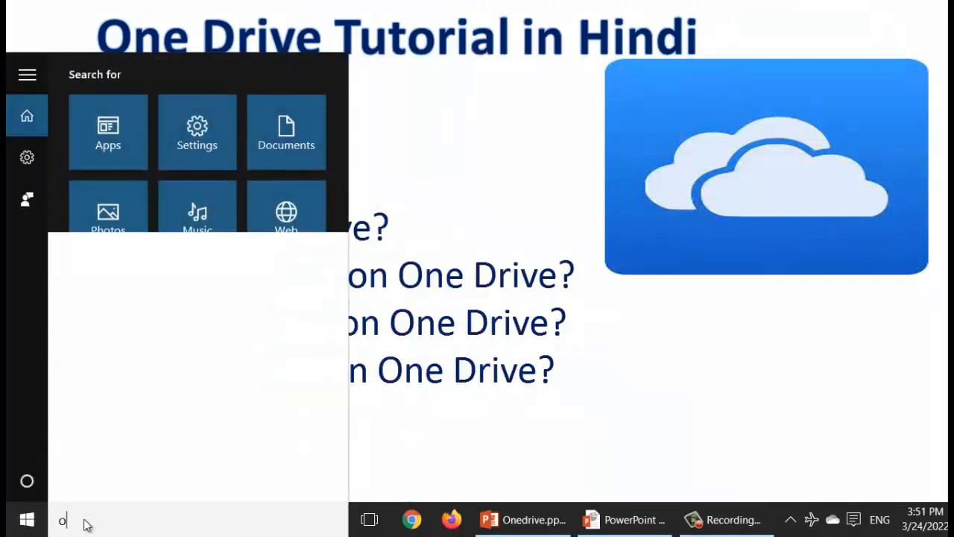
type("ne drive")
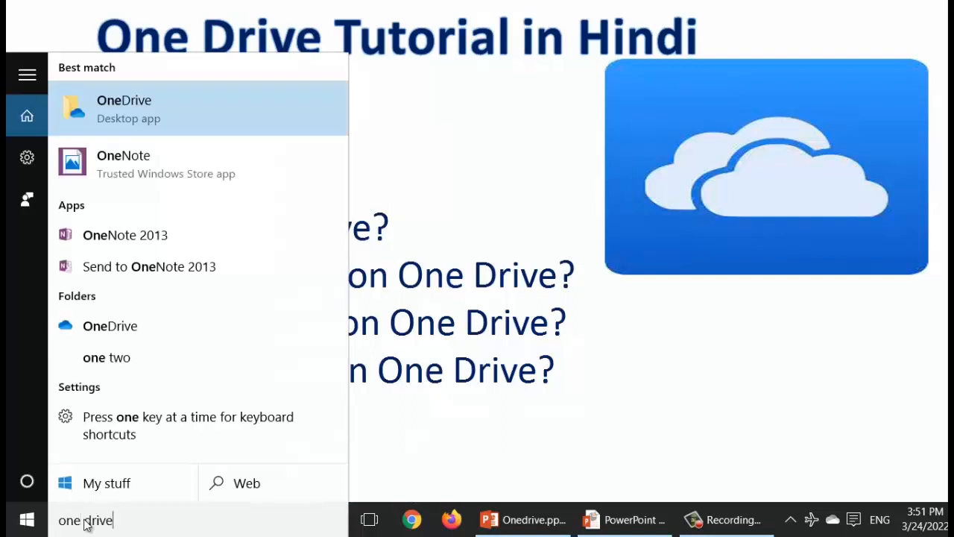
type(" login")
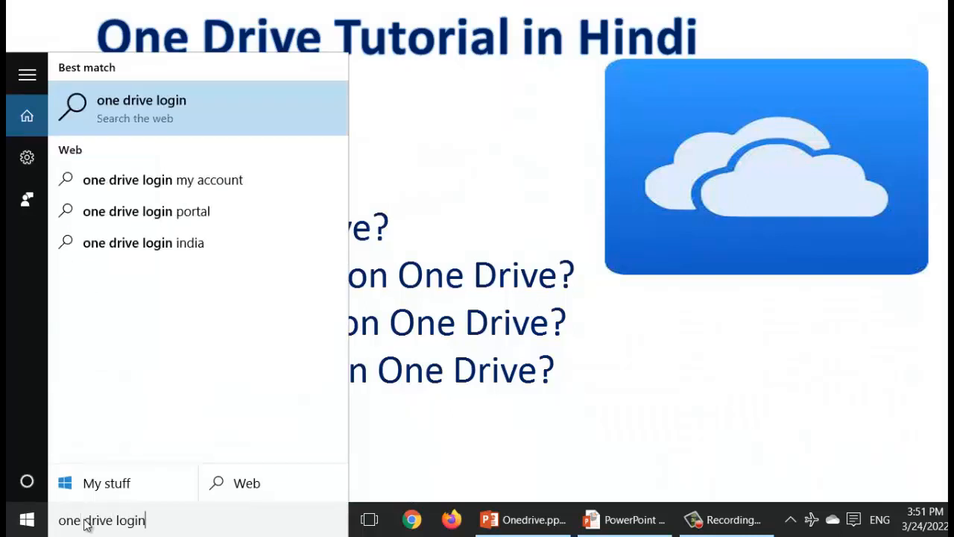
key("Return")
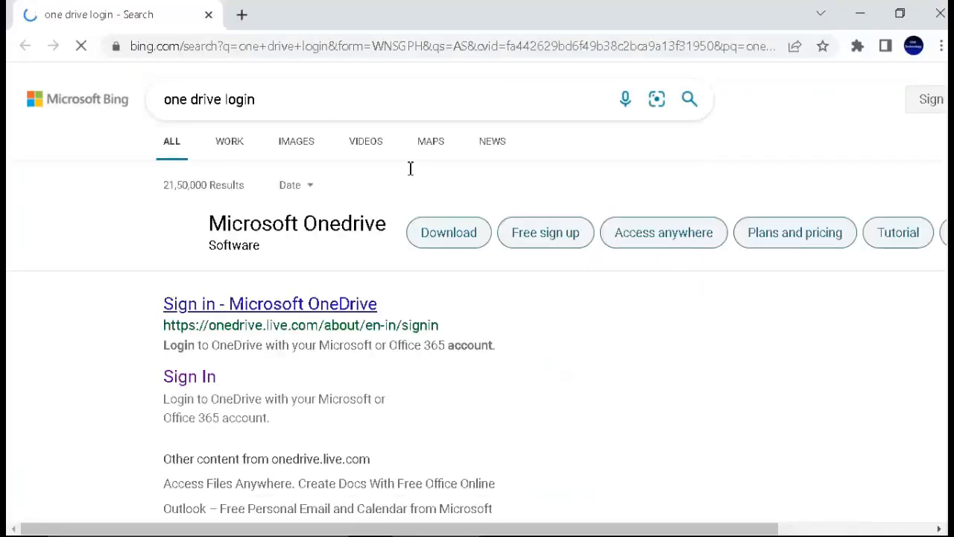
left_click(291, 305)
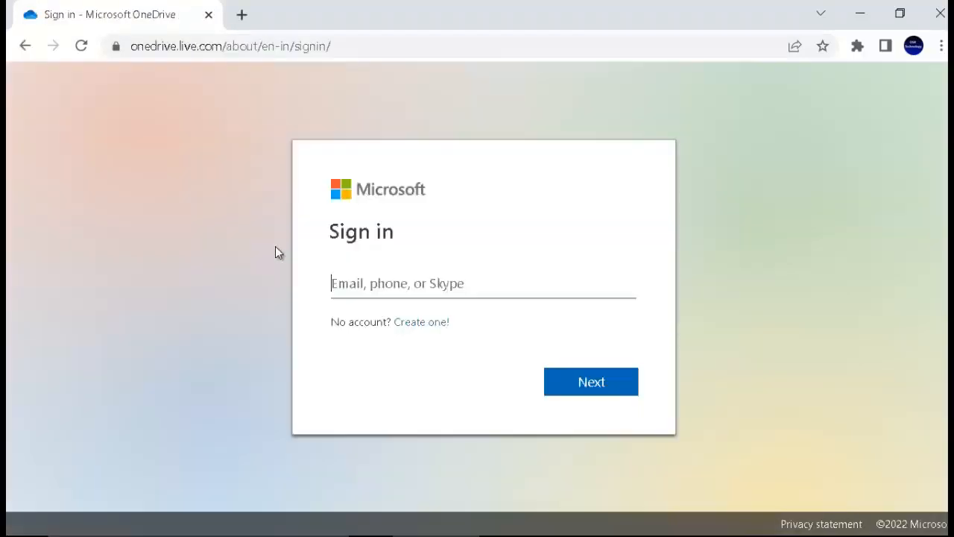
Enter the account e-mail in the Email, phone, or Skype field and sign in.
left_click(358, 284)
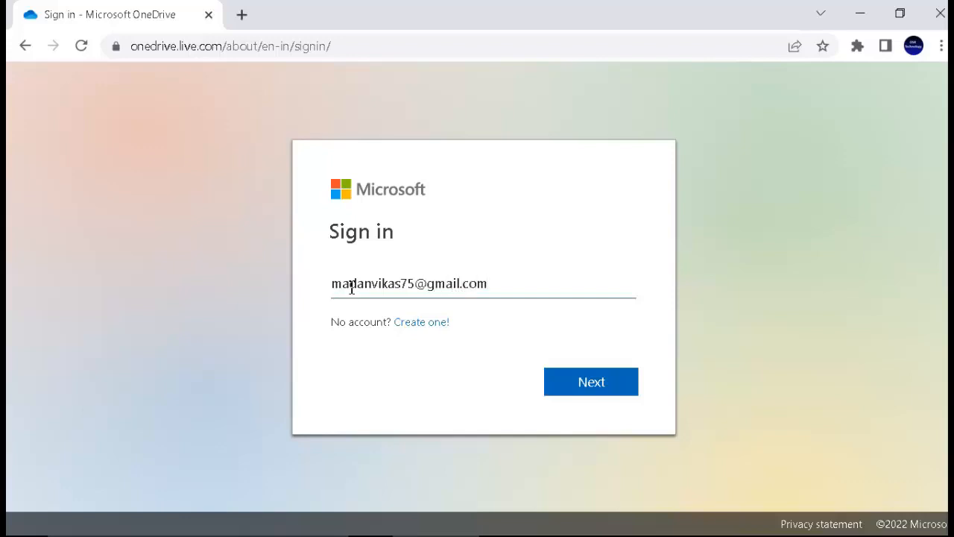
key("Return")
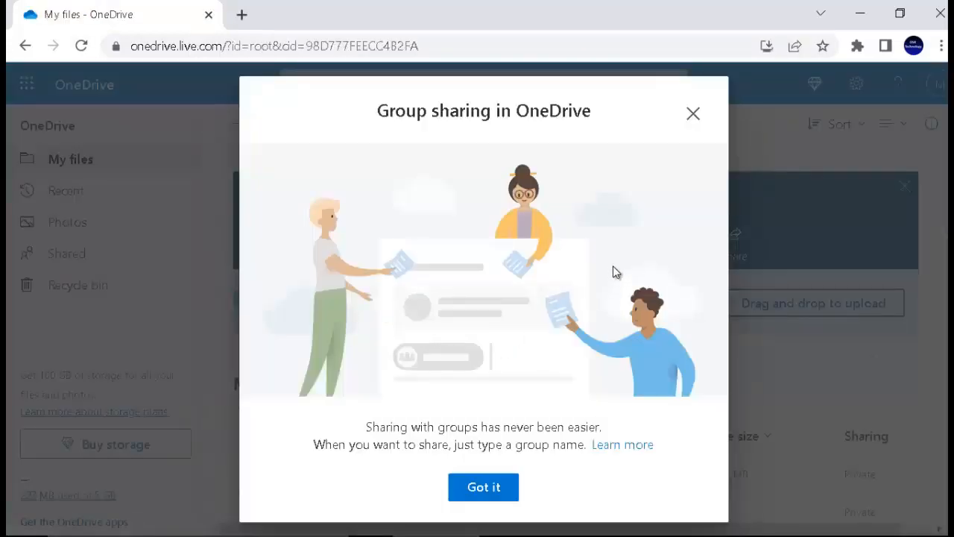
Dismiss the group sharing notice and download the 'Sairam Entp - Product details' spreadsheet.
left_click(694, 114)
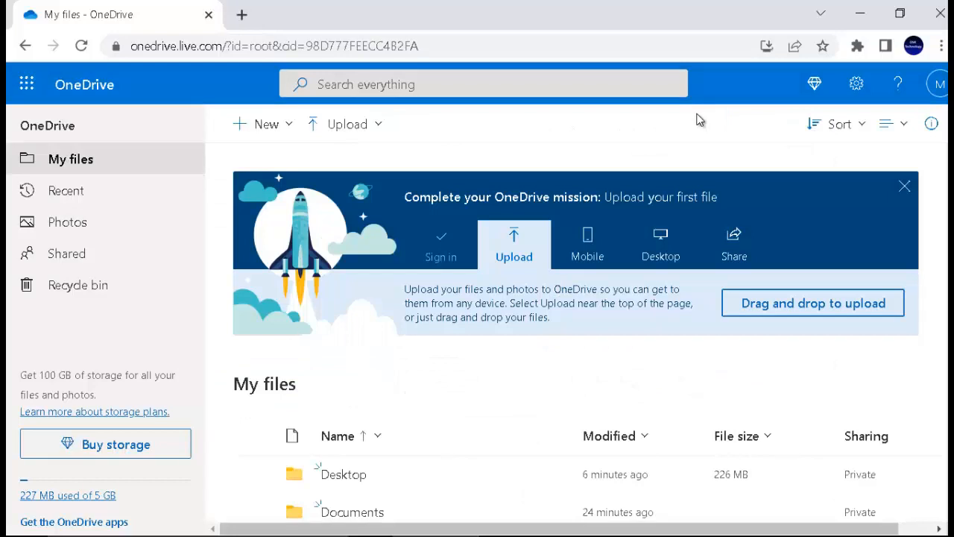
scroll(326, 354, "down", 2)
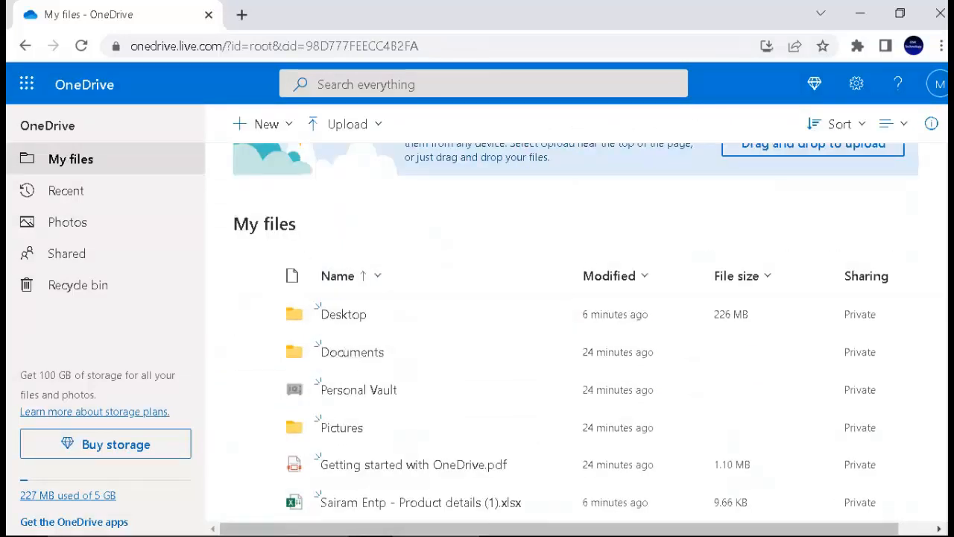
left_click(254, 502)
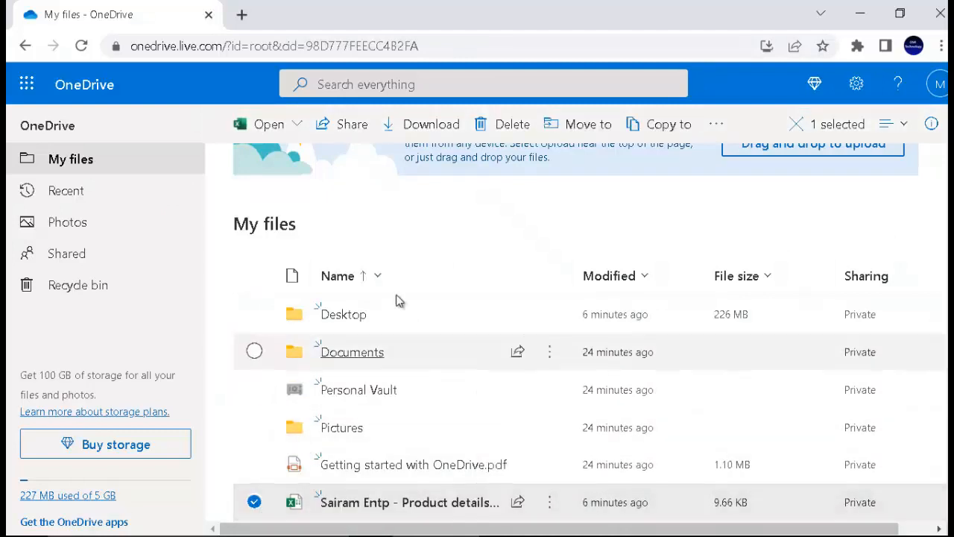
left_click(442, 133)
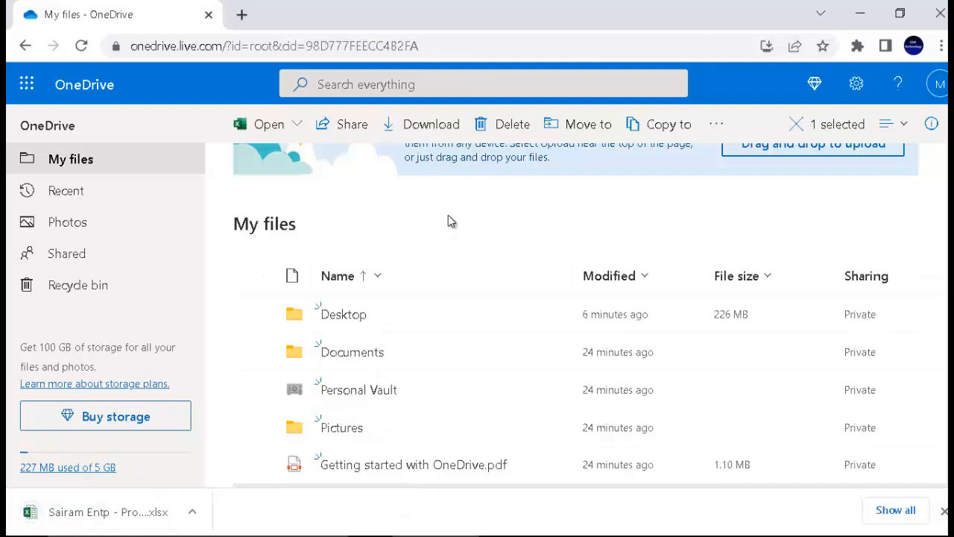
left_click(944, 512)
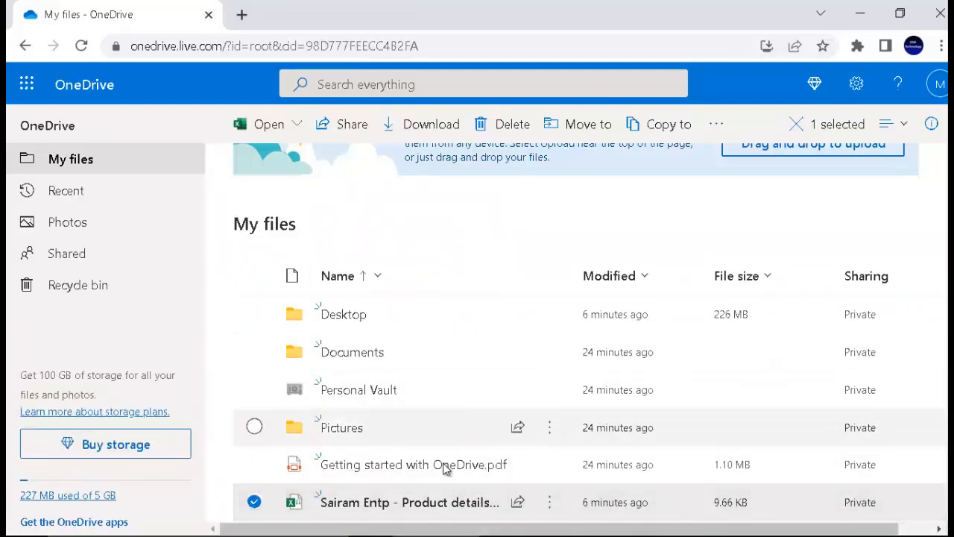
Share the product details file and add the recipient's e-mail address.
left_click(548, 504)
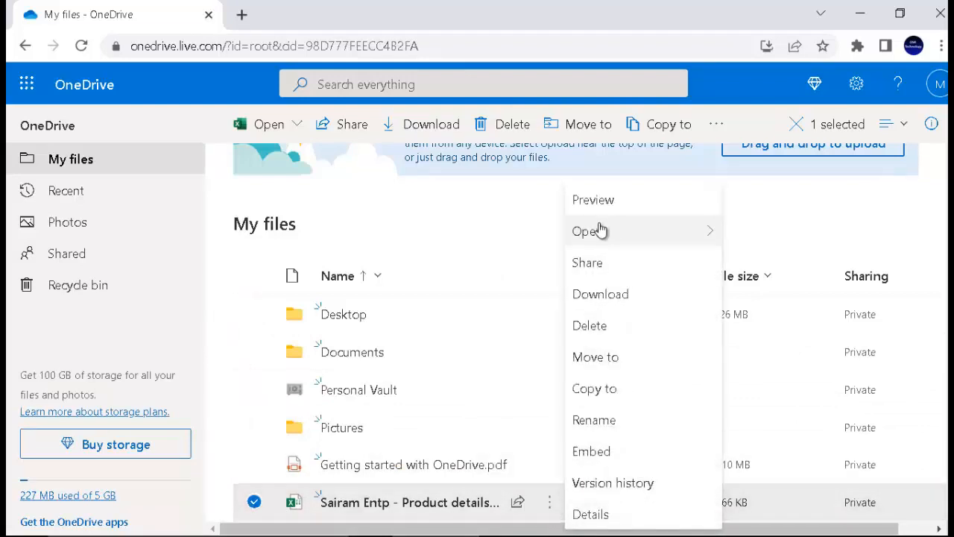
left_click(600, 264)
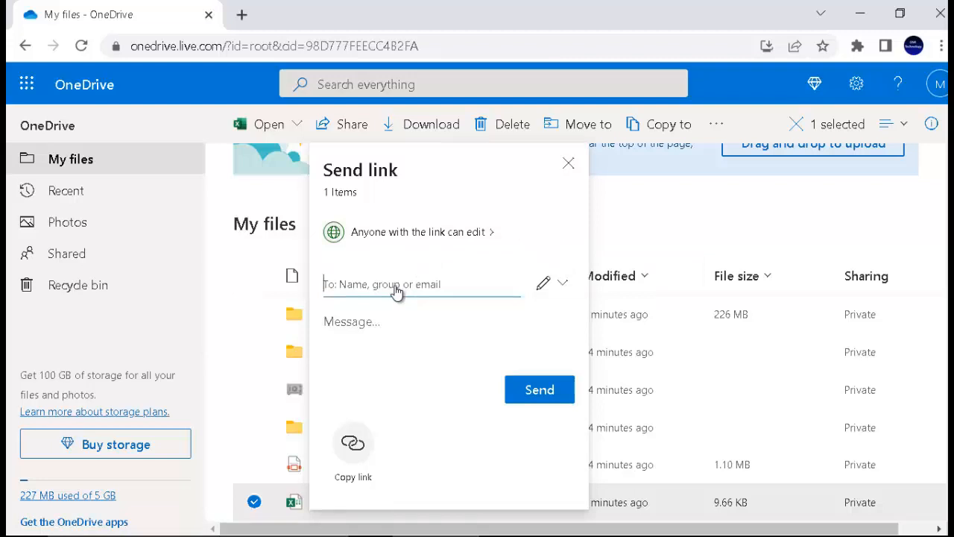
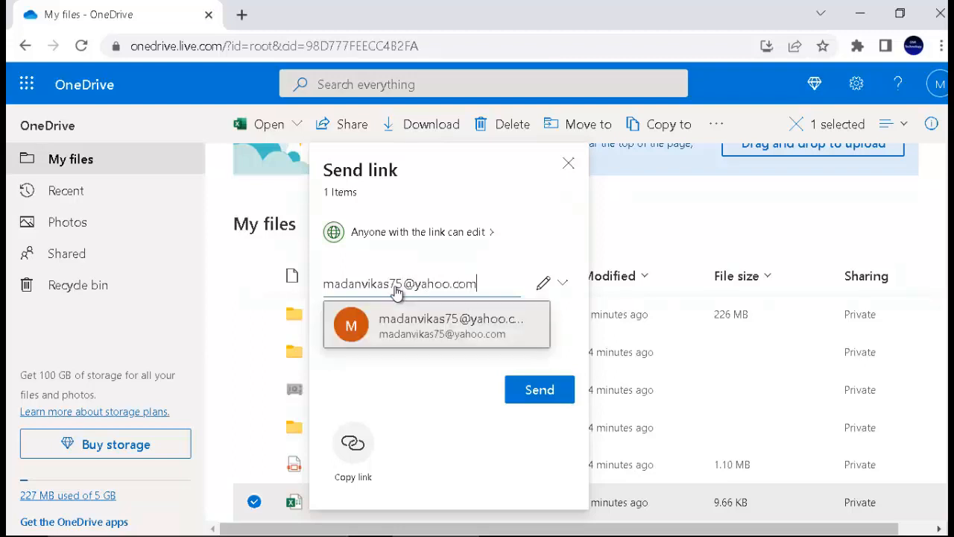
left_click(418, 331)
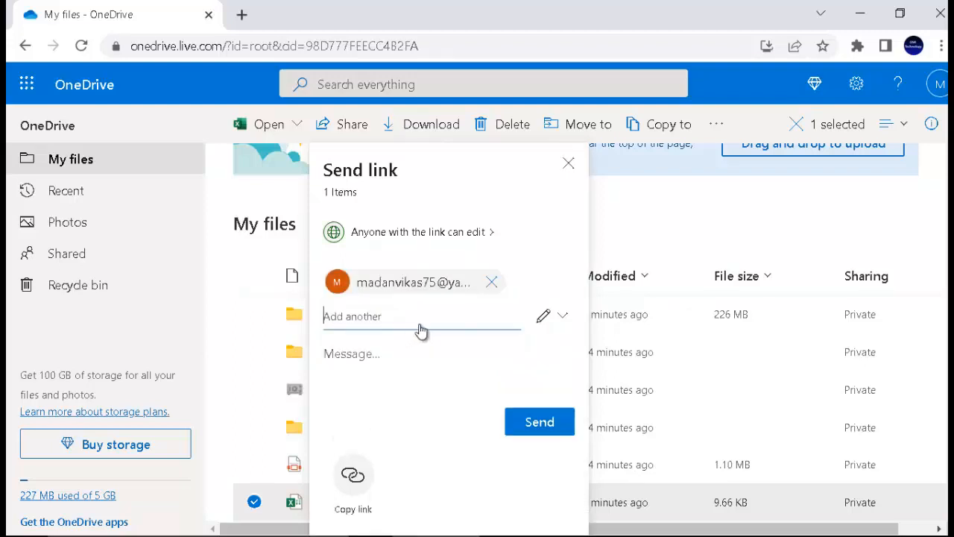
Give the recipient Can edit permission on the file.
left_click(546, 319)
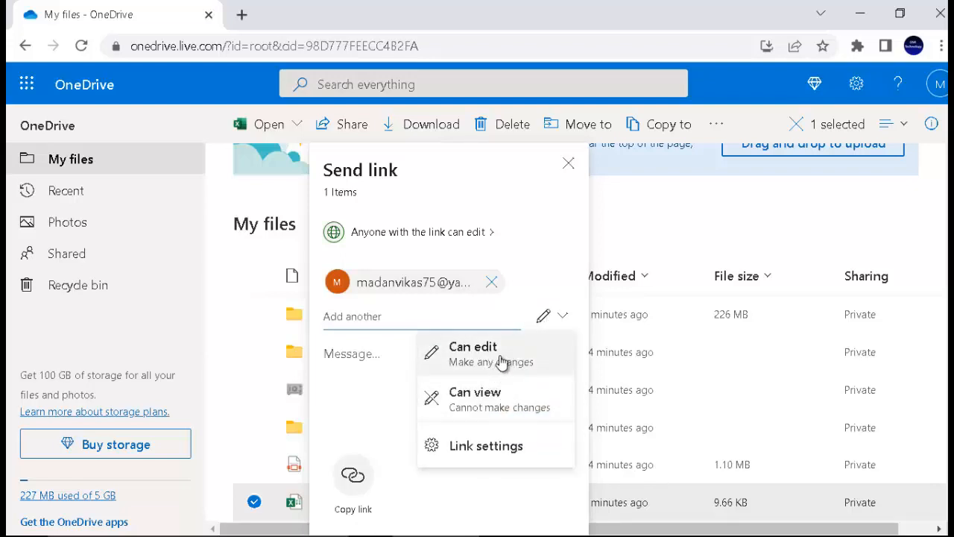
left_click(502, 359)
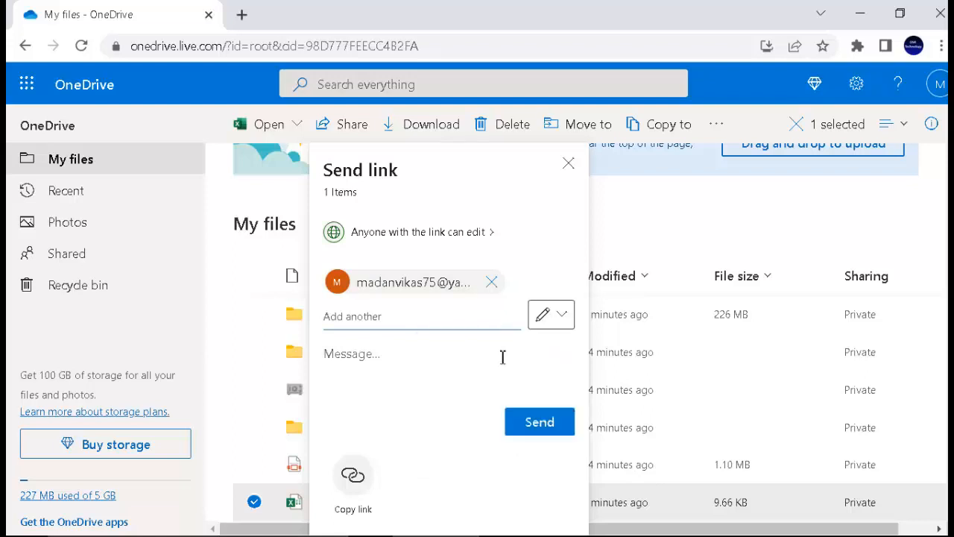
left_click(563, 317)
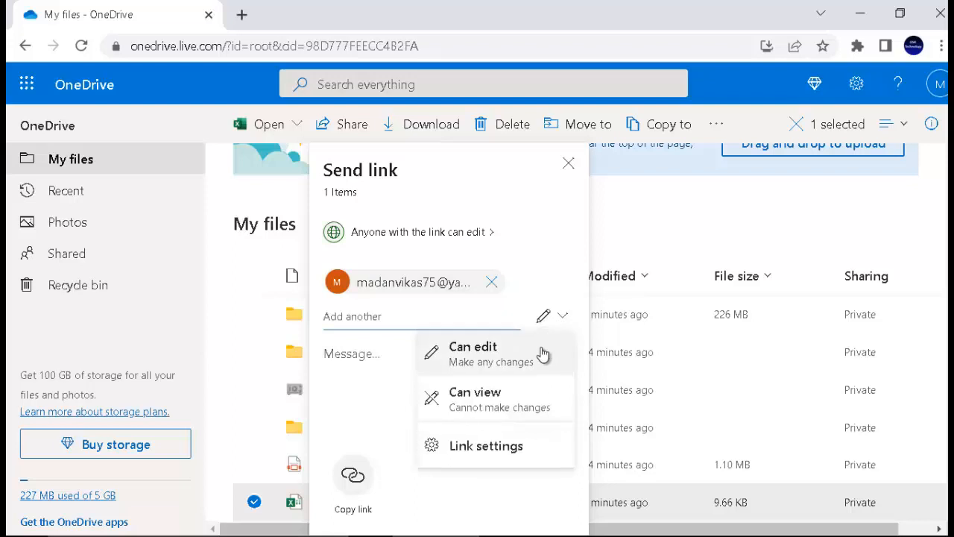
Apply Anyone-with-the-link editing settings; expiration date and password prove premium-only.
left_click(507, 445)
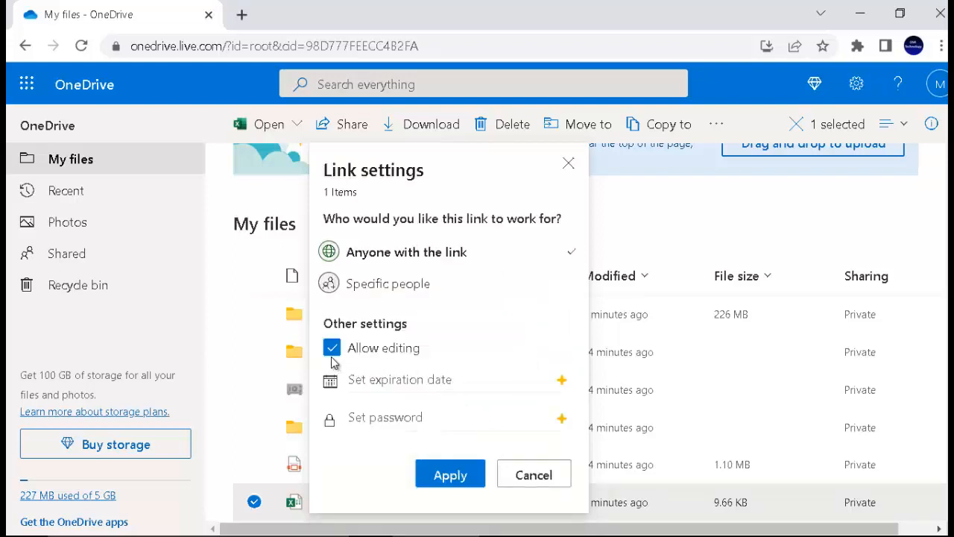
left_click(430, 387)
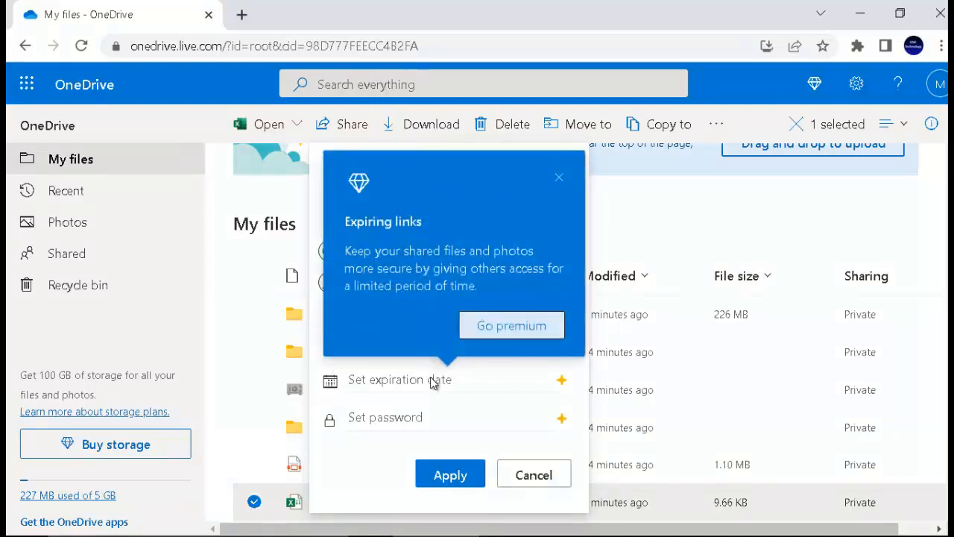
left_click(558, 178)
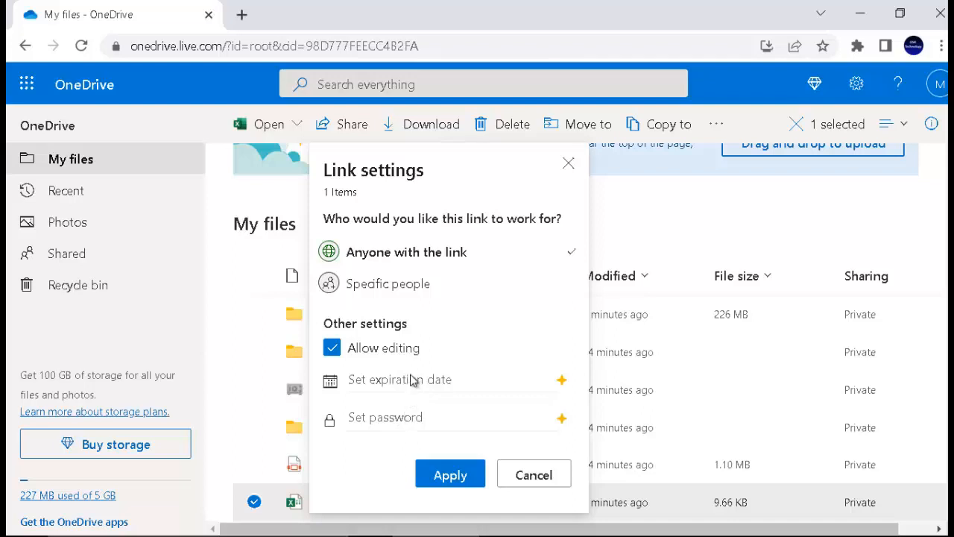
left_click(404, 418)
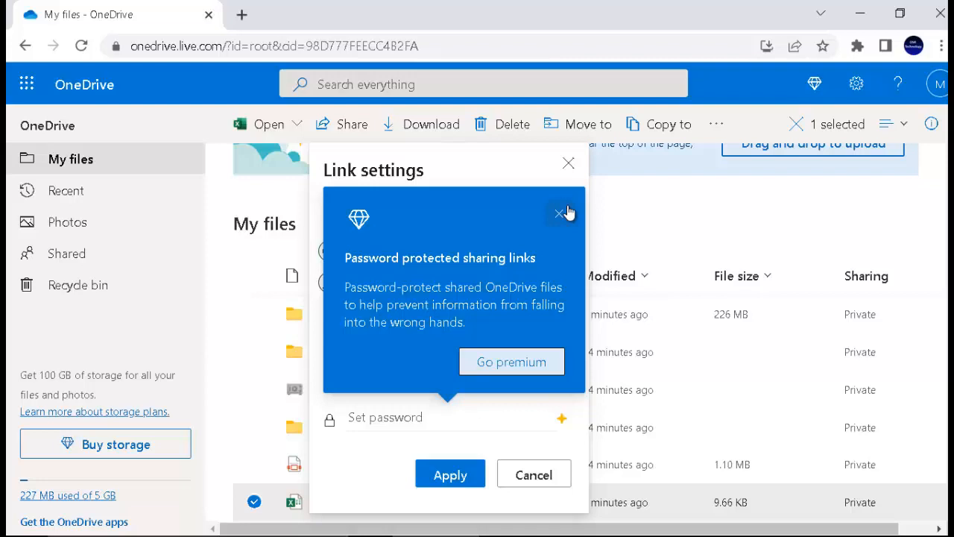
left_click(560, 214)
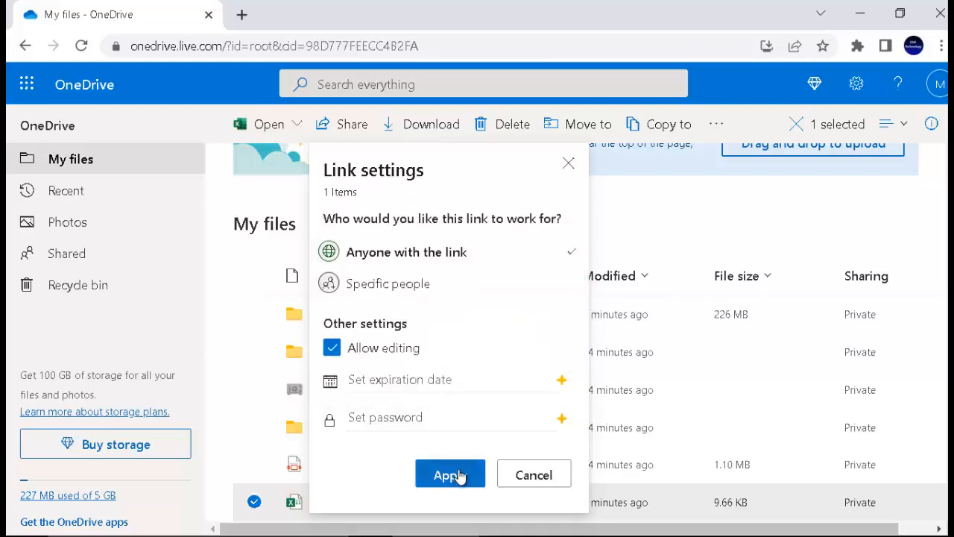
left_click(451, 474)
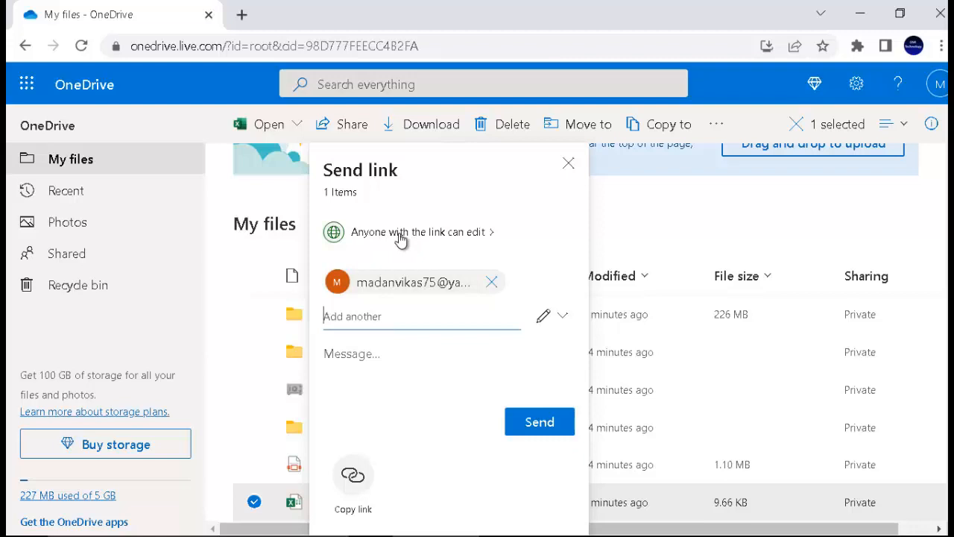
Copy the edit link to the clipboard and minimize the browser.
left_click(353, 477)
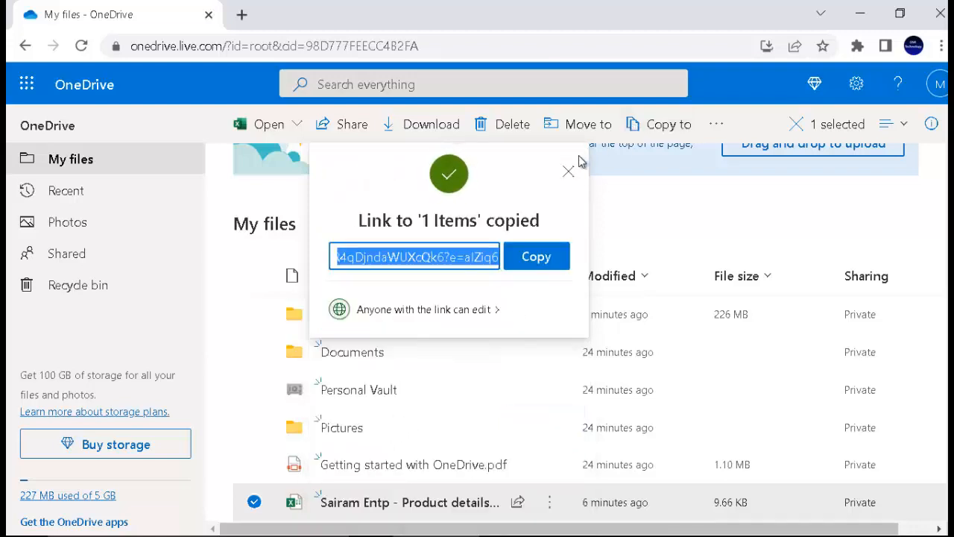
left_click(531, 270)
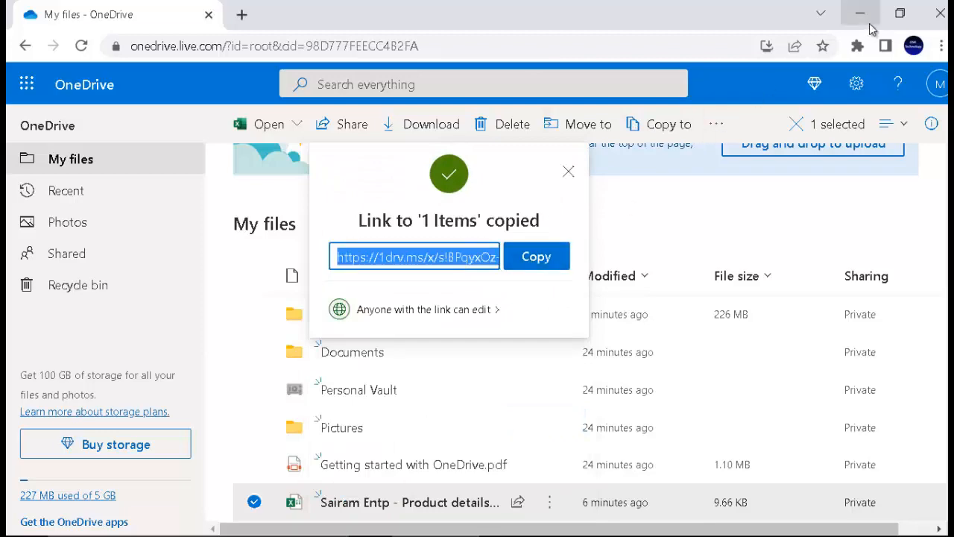
left_click(861, 14)
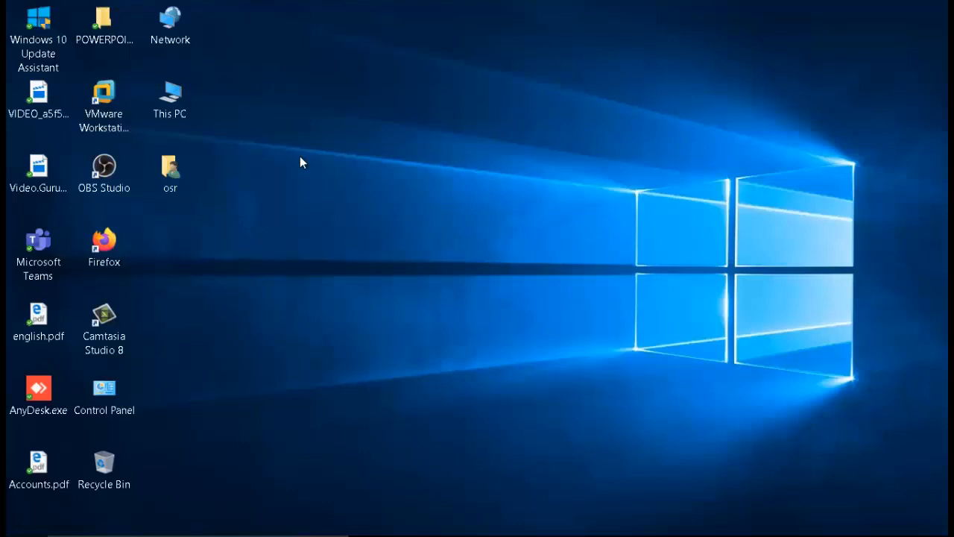
Create 'New Text Document.txt' on the desktop with its default name.
right_click(301, 162)
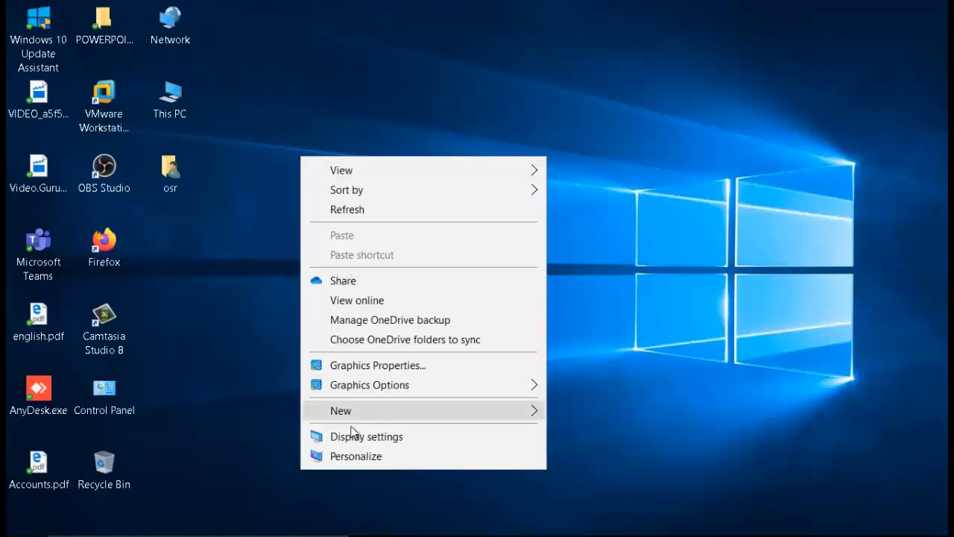
mouse_move(425, 416)
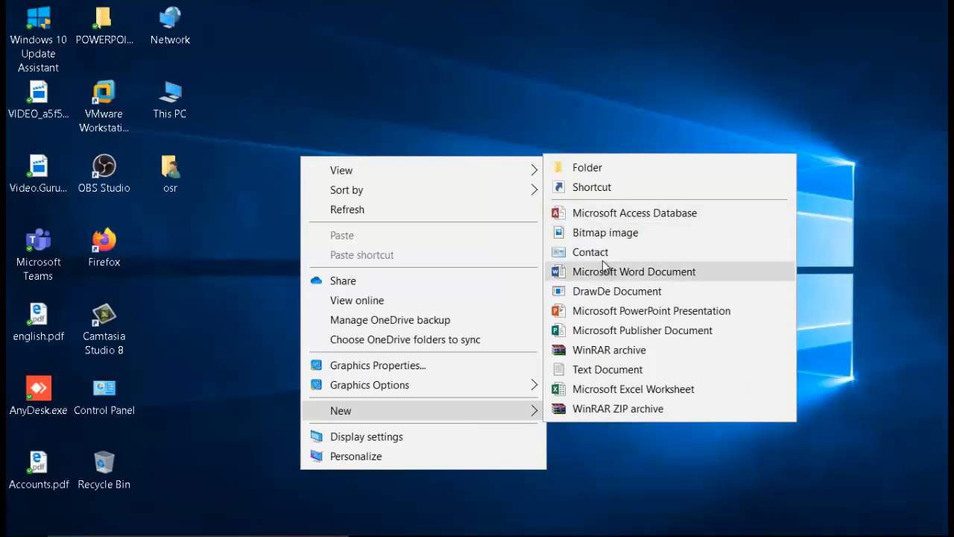
left_click(607, 382)
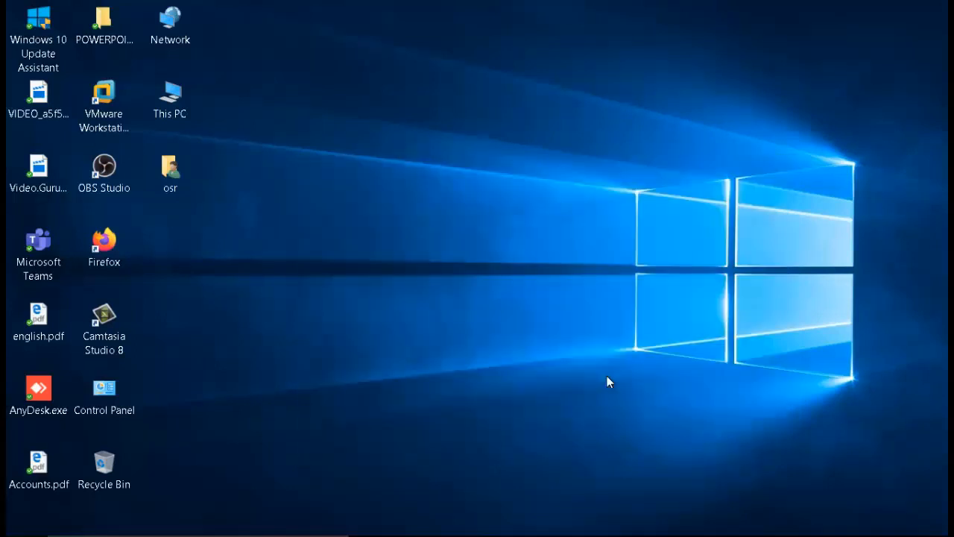
left_click(368, 272)
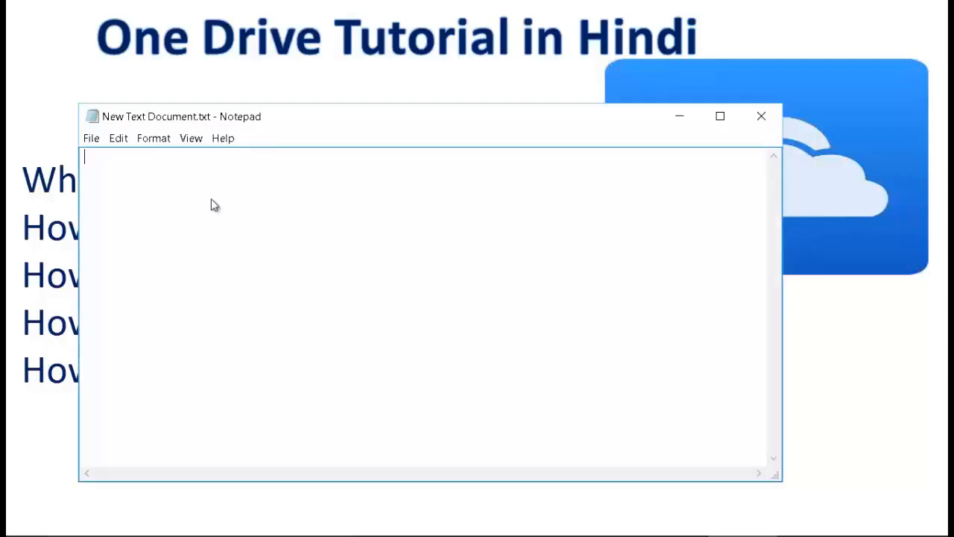
Paste the OneDrive share link into the note and save it on closing.
right_click(211, 199)
left_click(262, 267)
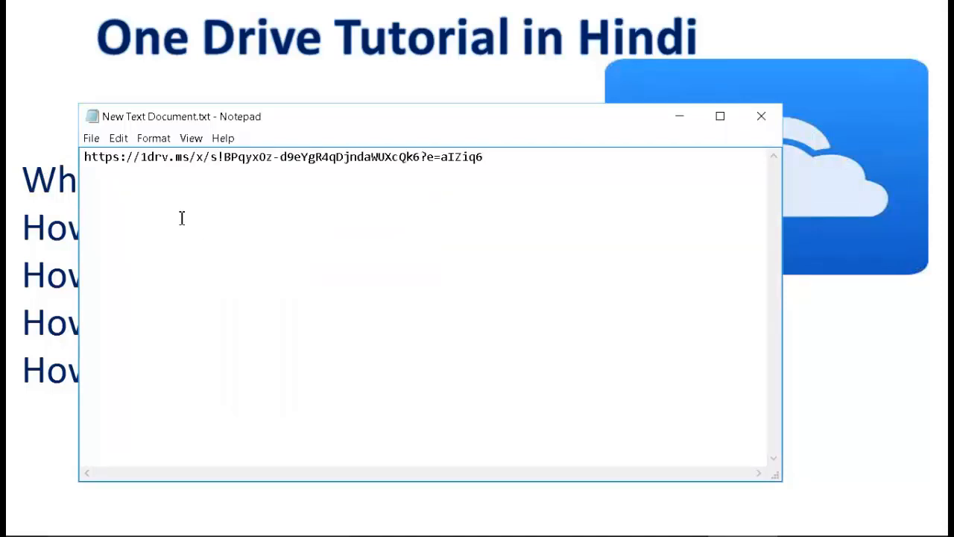
left_click(752, 117)
left_click(437, 300)
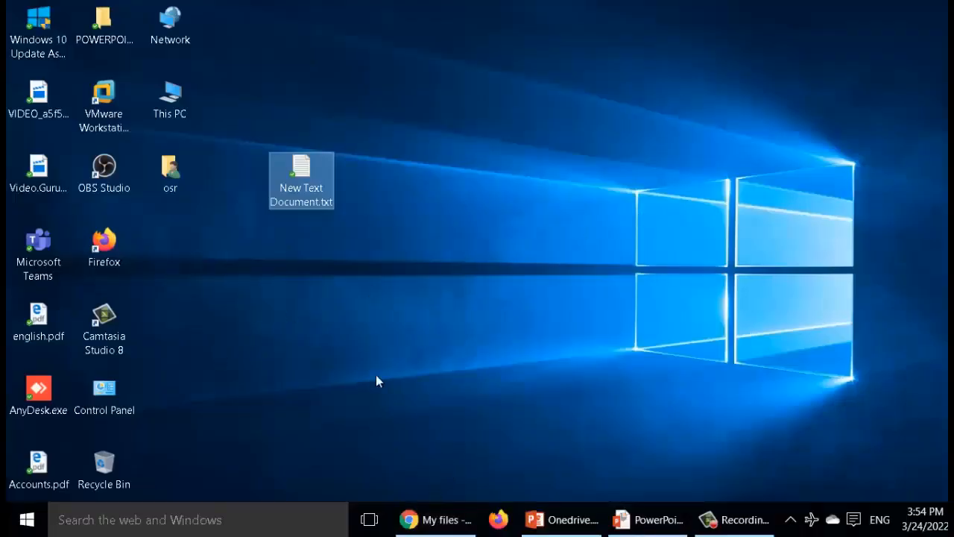
double_click(162, 109)
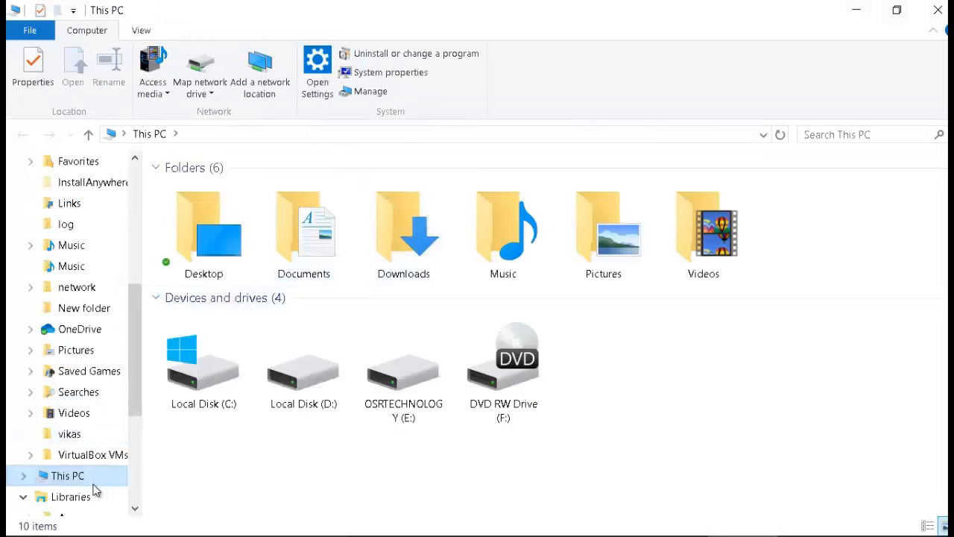
left_click(79, 331)
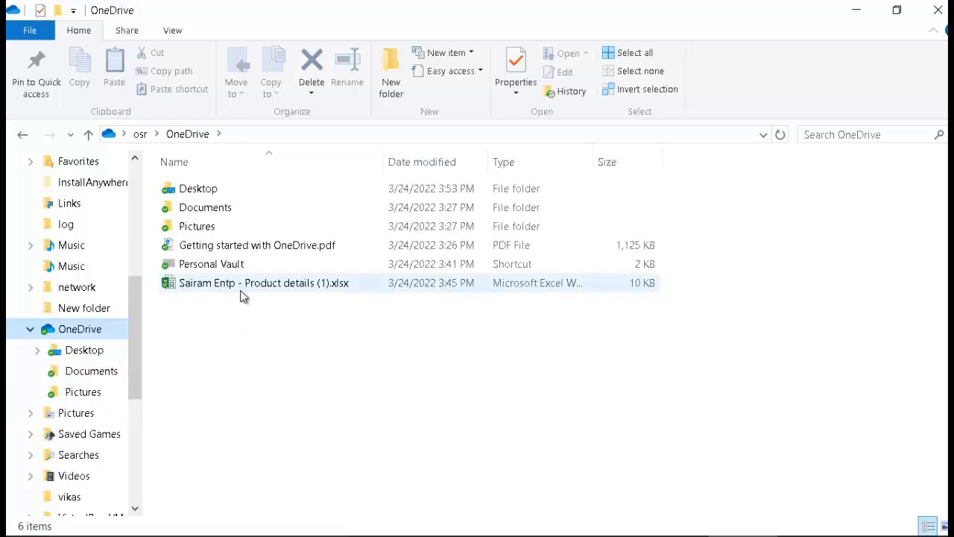
right_click(241, 294)
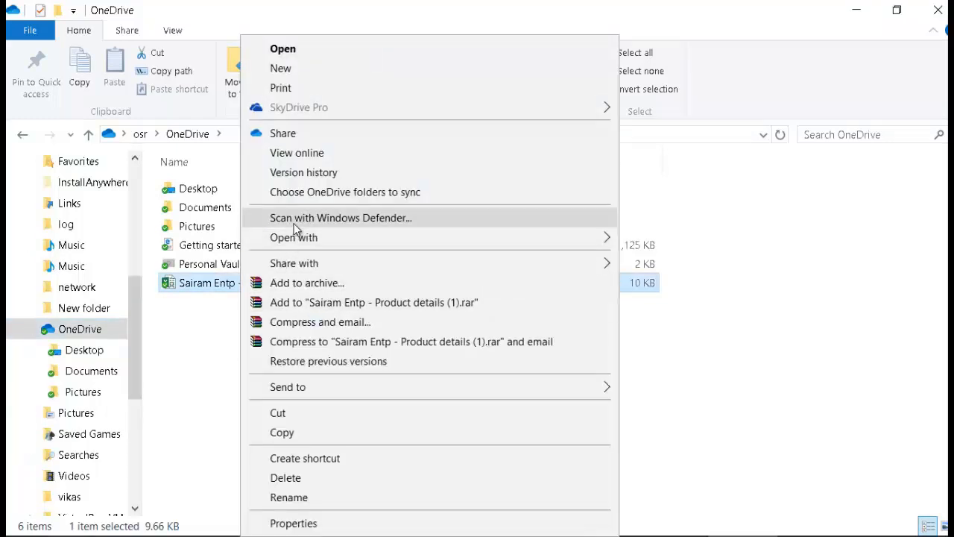
left_click(172, 407)
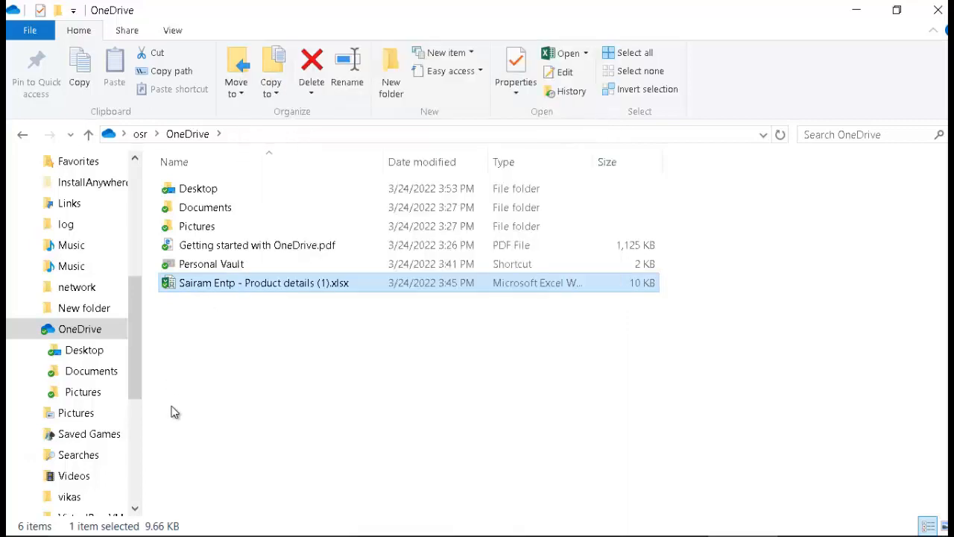
left_click(224, 246)
right_click(228, 247)
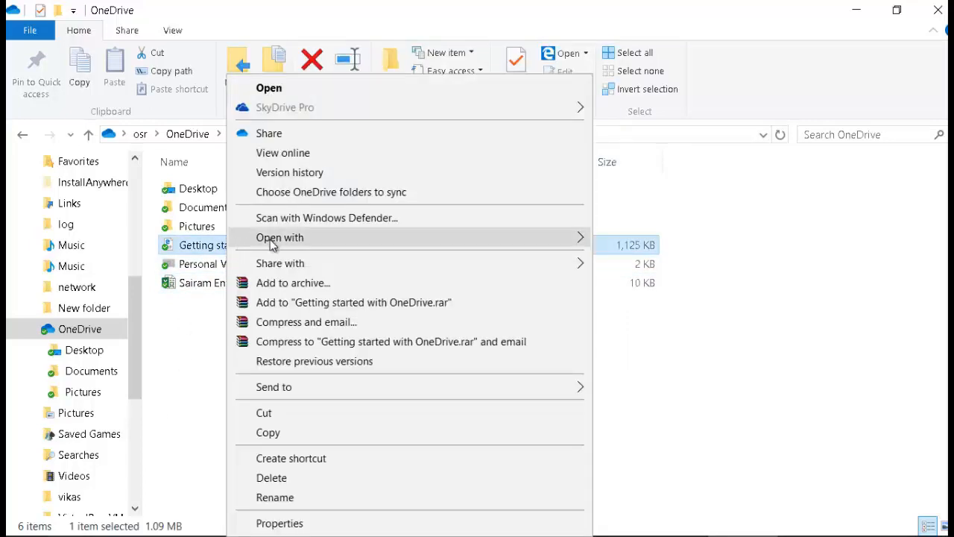
mouse_move(300, 263)
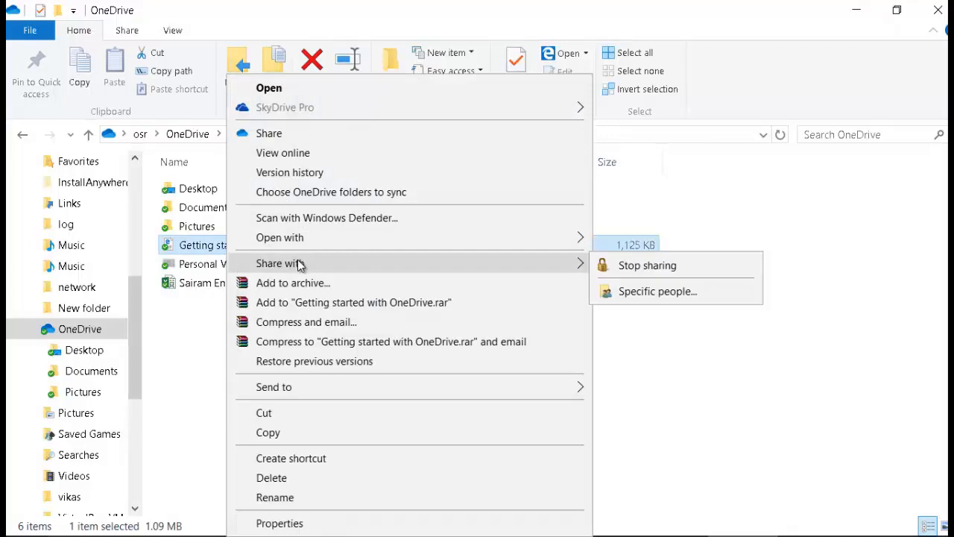
left_click(654, 290)
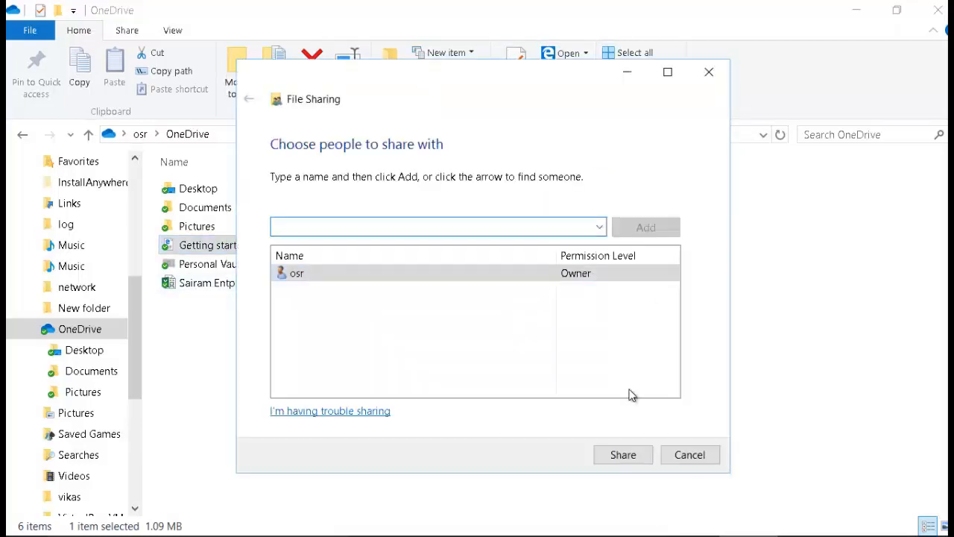
left_click(690, 456)
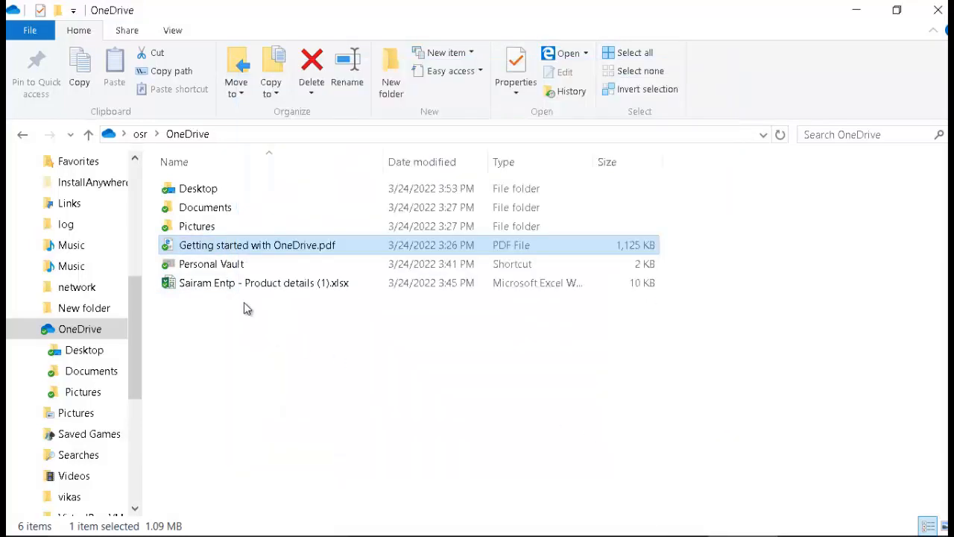
right_click(242, 247)
mouse_move(257, 237)
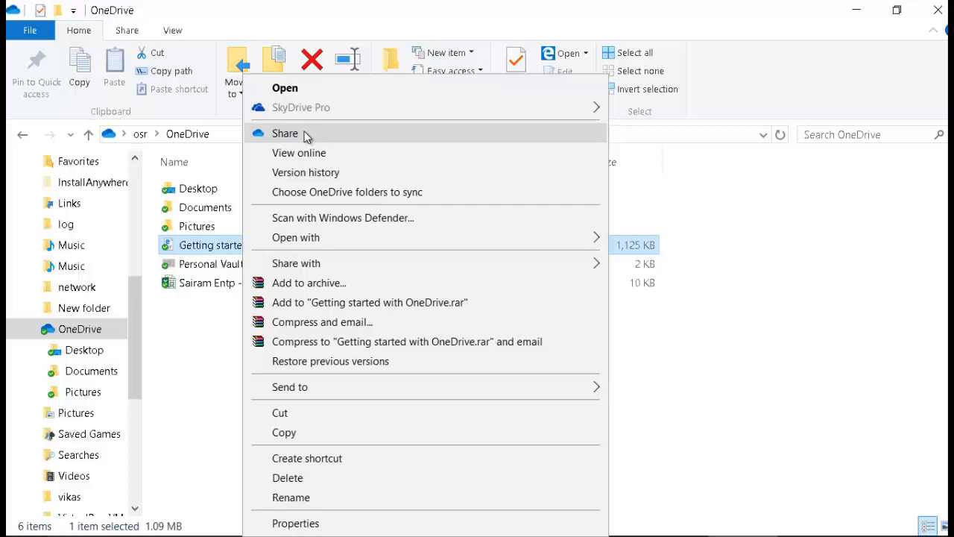
left_click(285, 134)
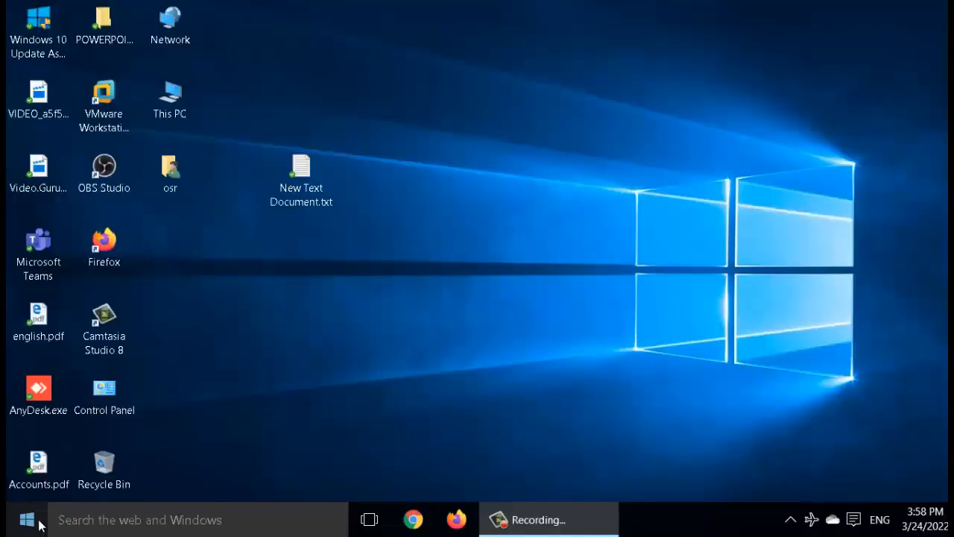
Search 'download onedrive for windows 7' and open Microsoft's Download OneDrive page.
left_click(27, 521)
left_click(115, 521)
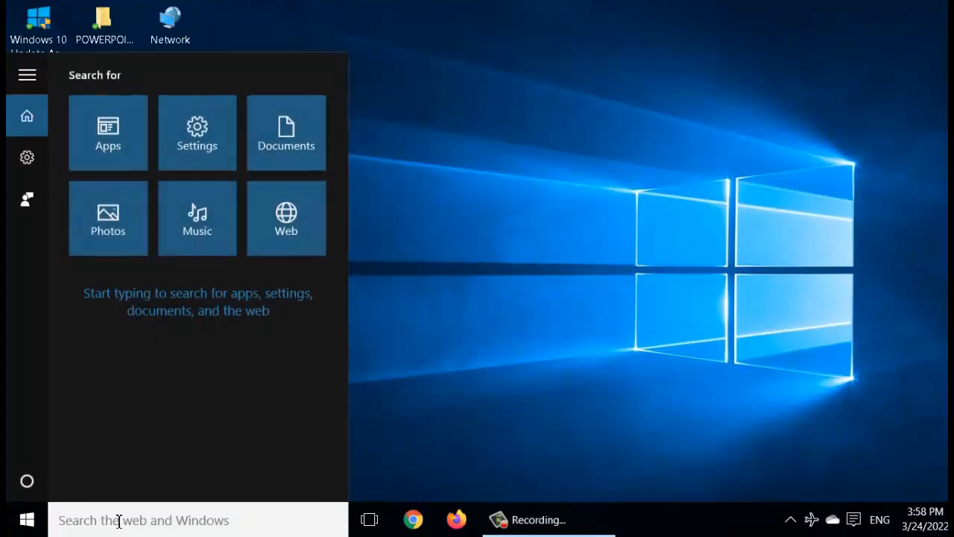
type("download o")
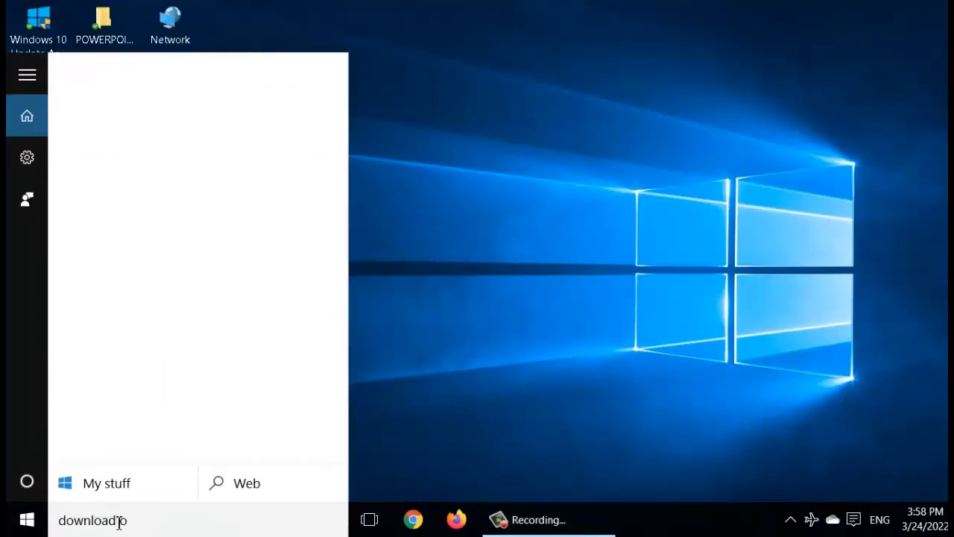
type("nedrive")
key("Return")
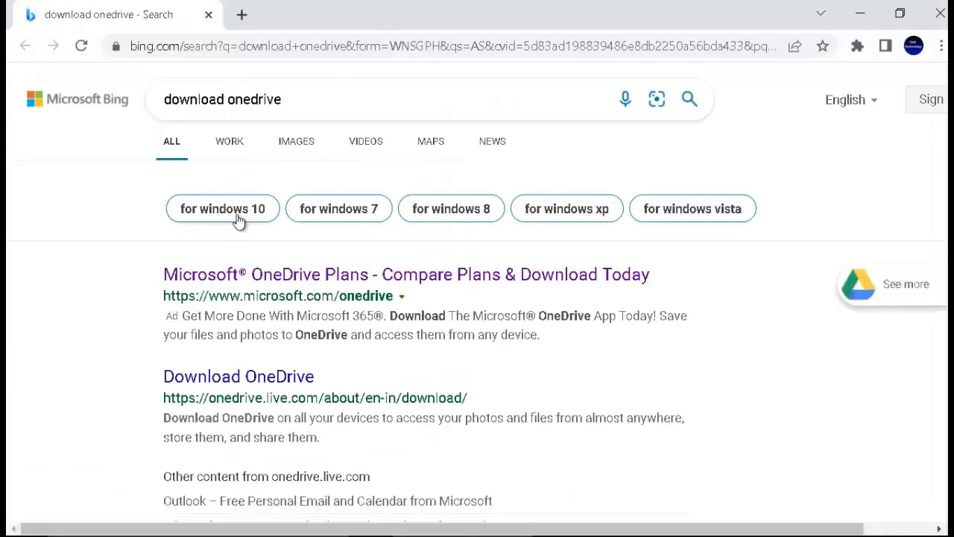
left_click(340, 210)
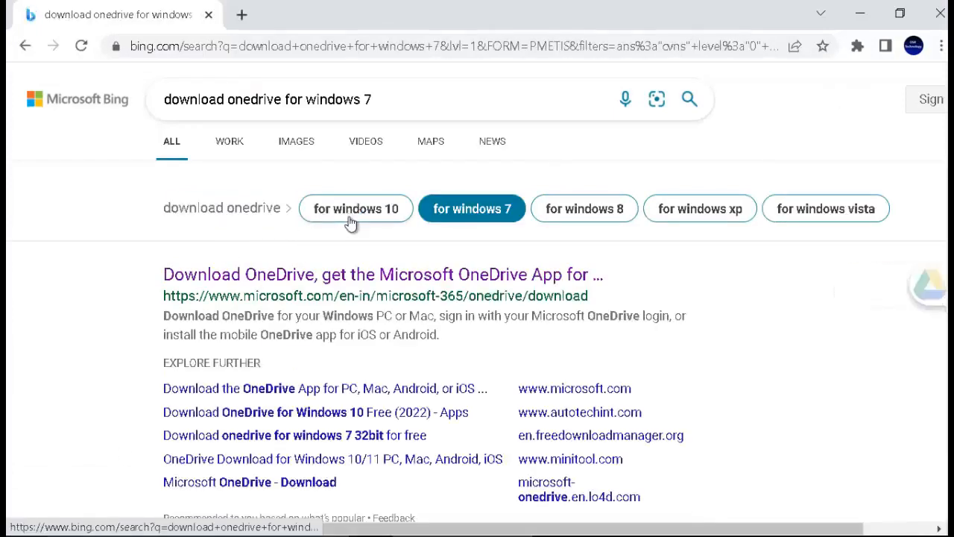
left_click(340, 276)
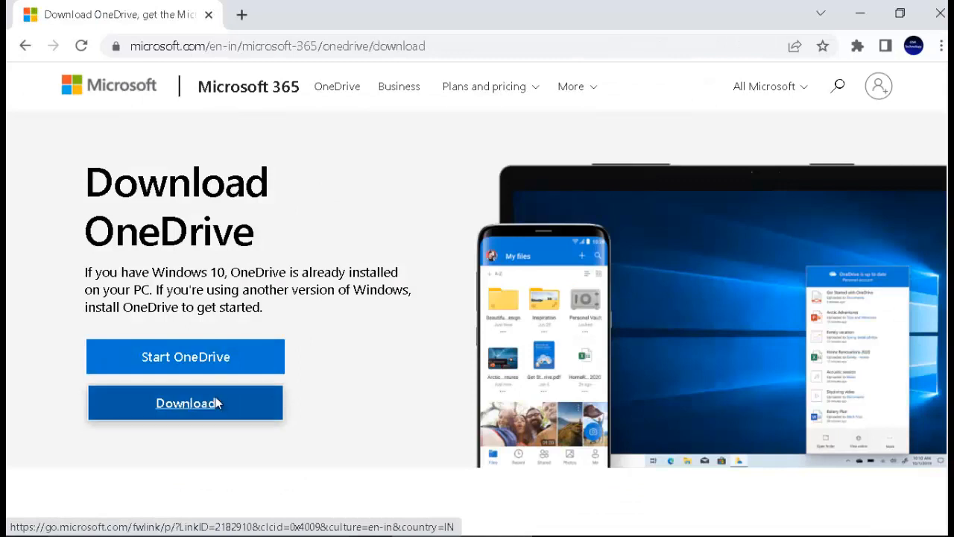
Download OneDriveSetup.exe, show it in its folder, then scroll the YouTube Playlists page.
left_click(215, 399)
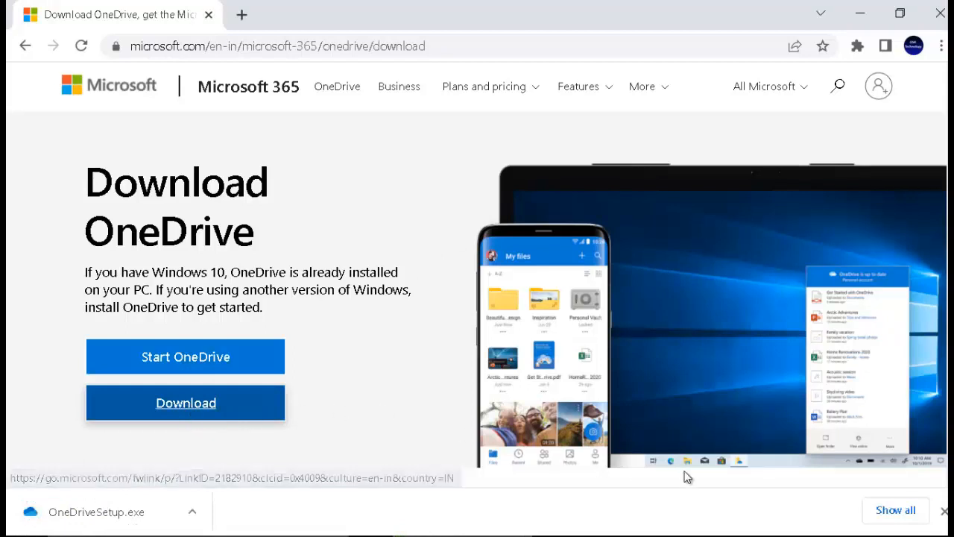
left_click(881, 511)
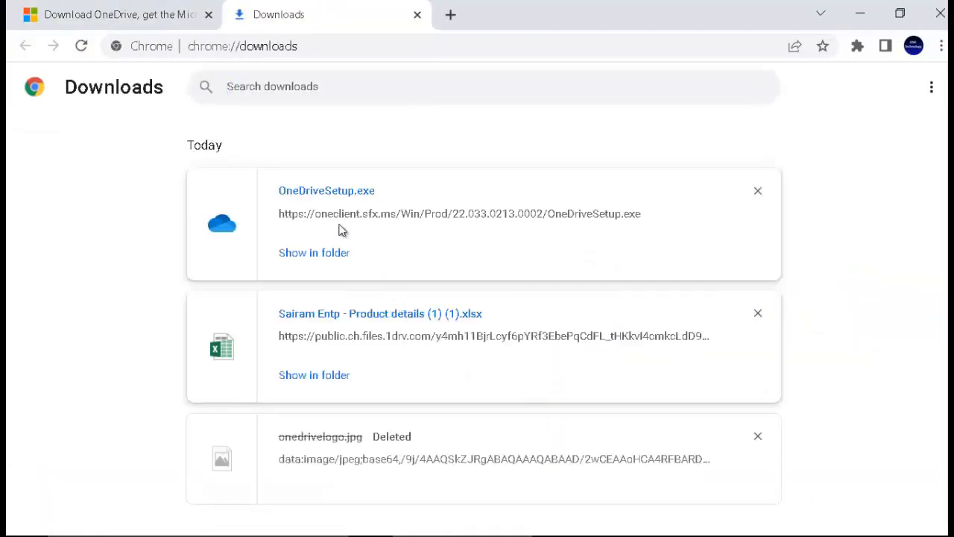
left_click(315, 253)
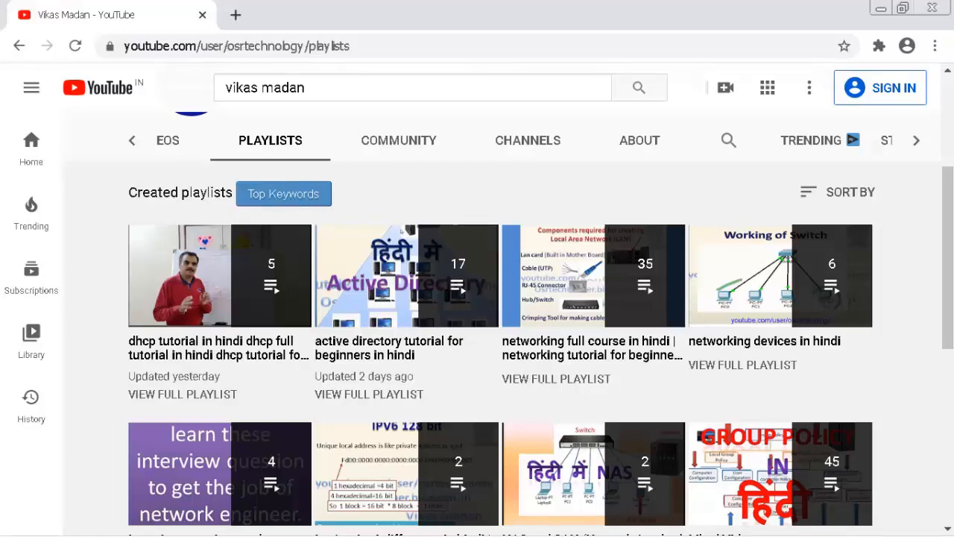
scroll(477, 336, "down", 8)
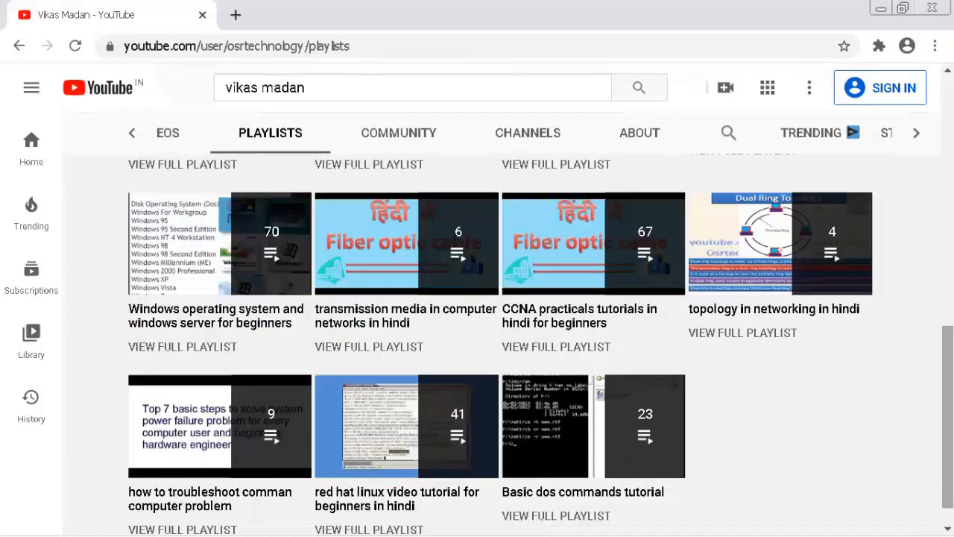